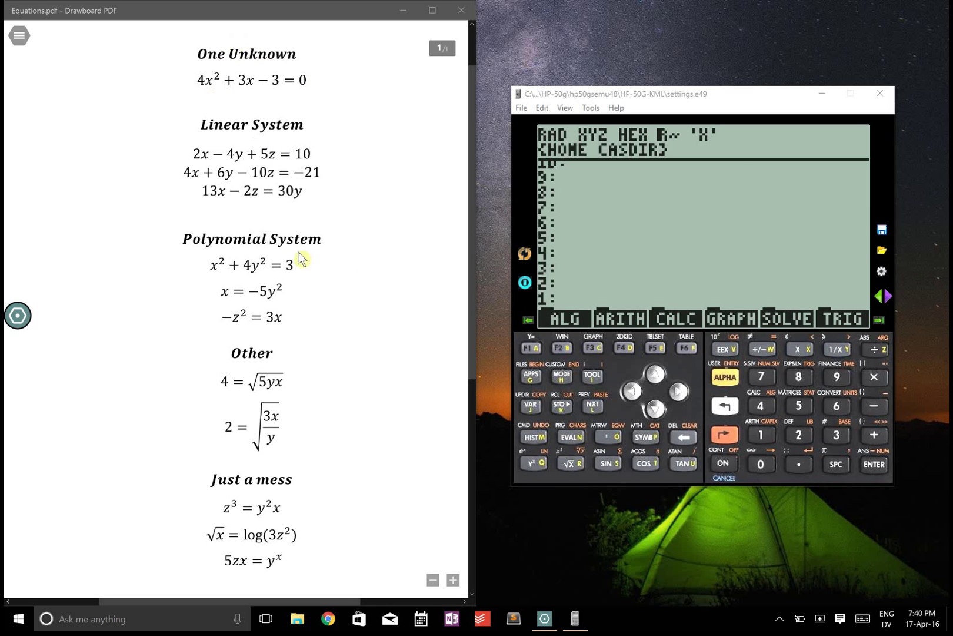
Switch to the calculator emulator and place the one-unknown equation 4·X²+3·X-3=0 on the stack.
left_click(652, 102)
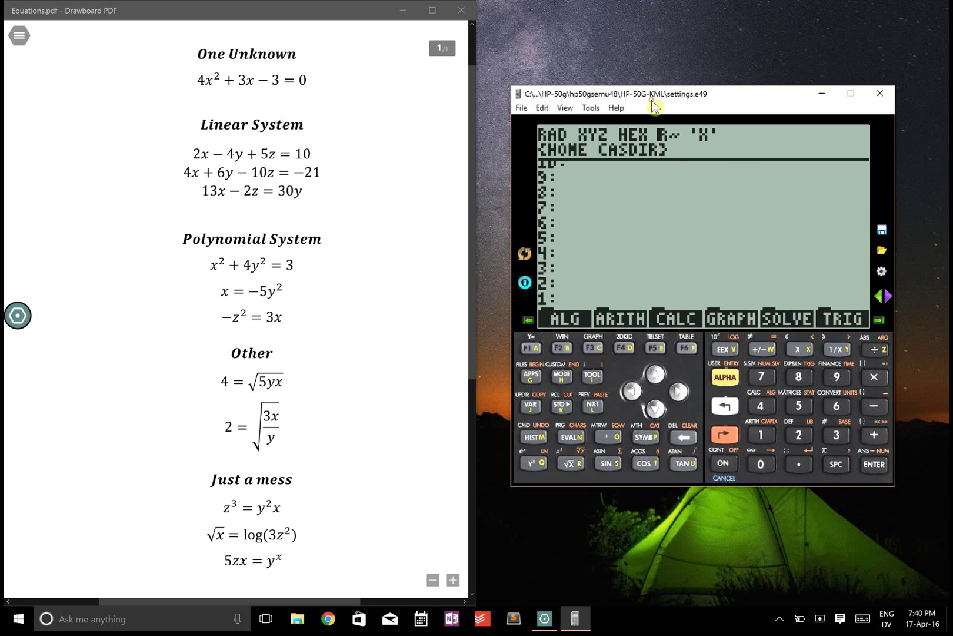
left_click(321, 240)
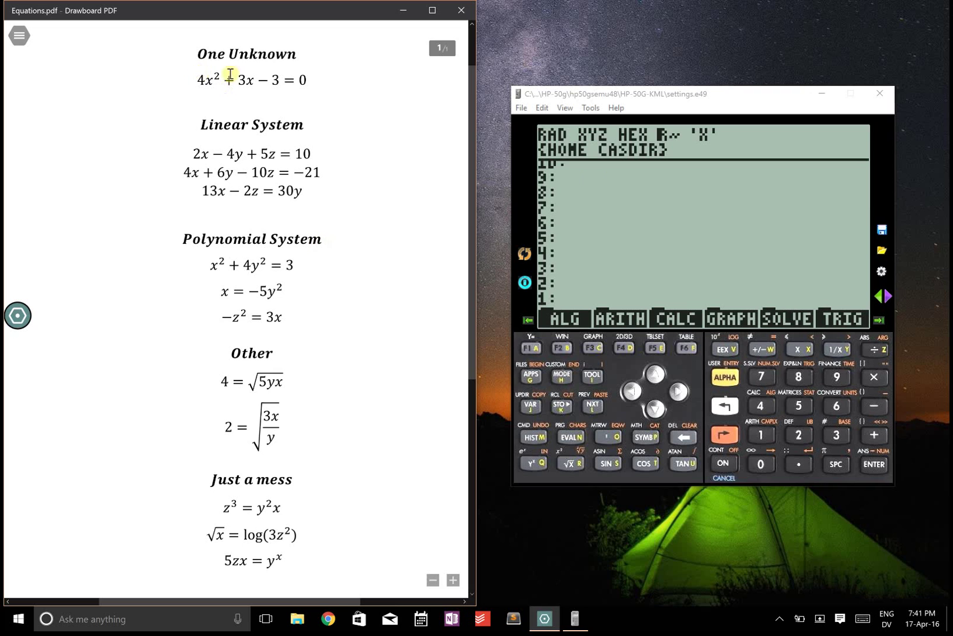
left_click(650, 213)
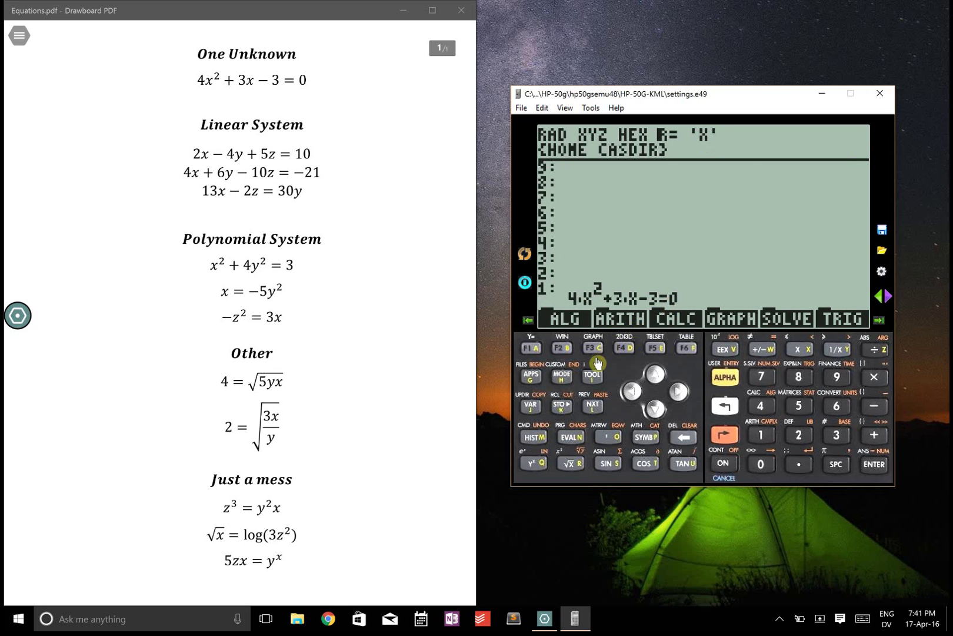
Check the independent variable in the calculator's CAS modes and return to the stack.
left_click(562, 376)
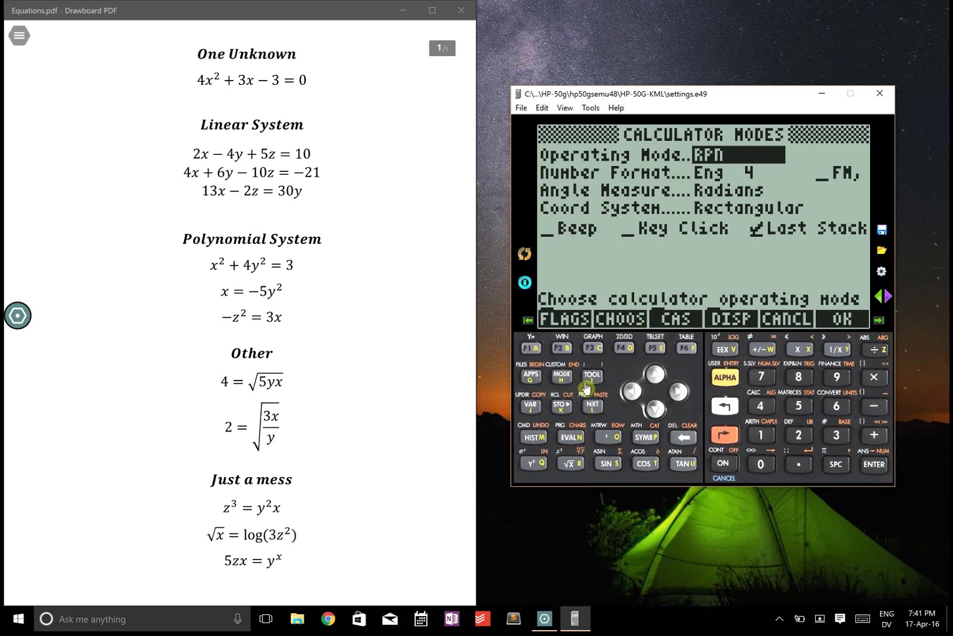
left_click(677, 319)
left_click(650, 162)
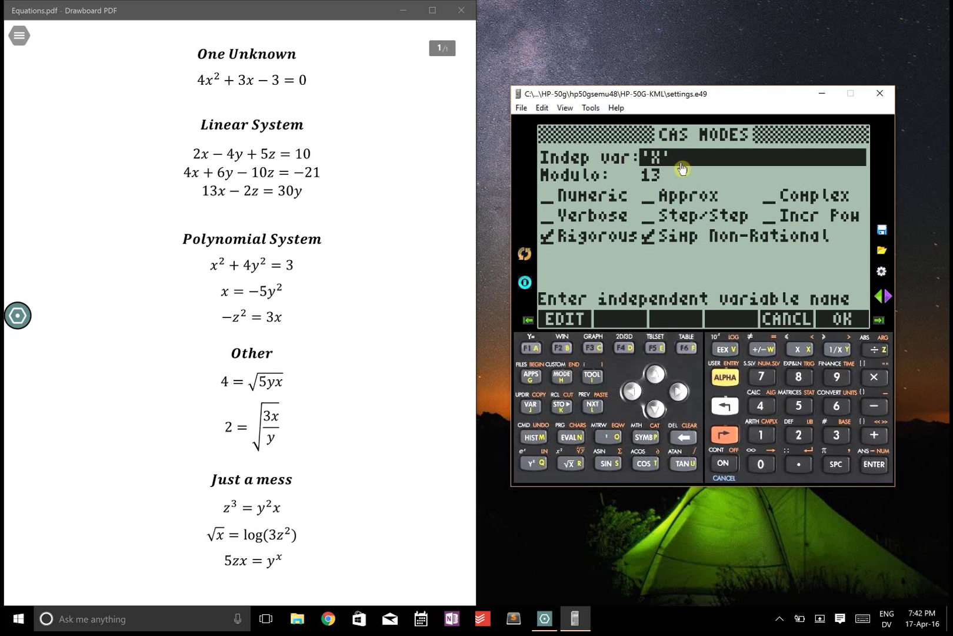
left_click(847, 318)
left_click(847, 318)
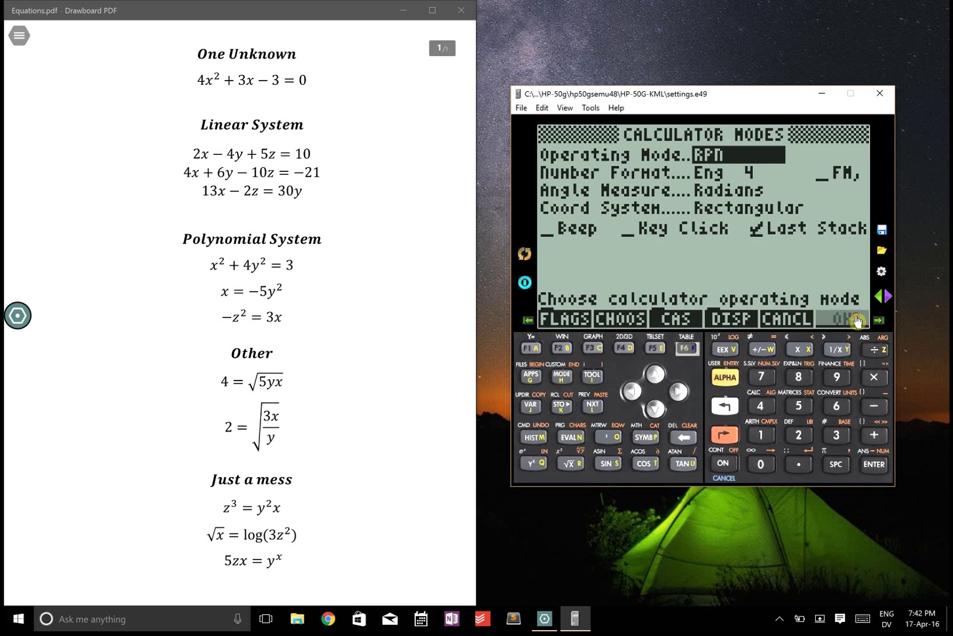
Duplicate the quadratic equation on the stack and bring up the symbolic solver commands.
key("Return")
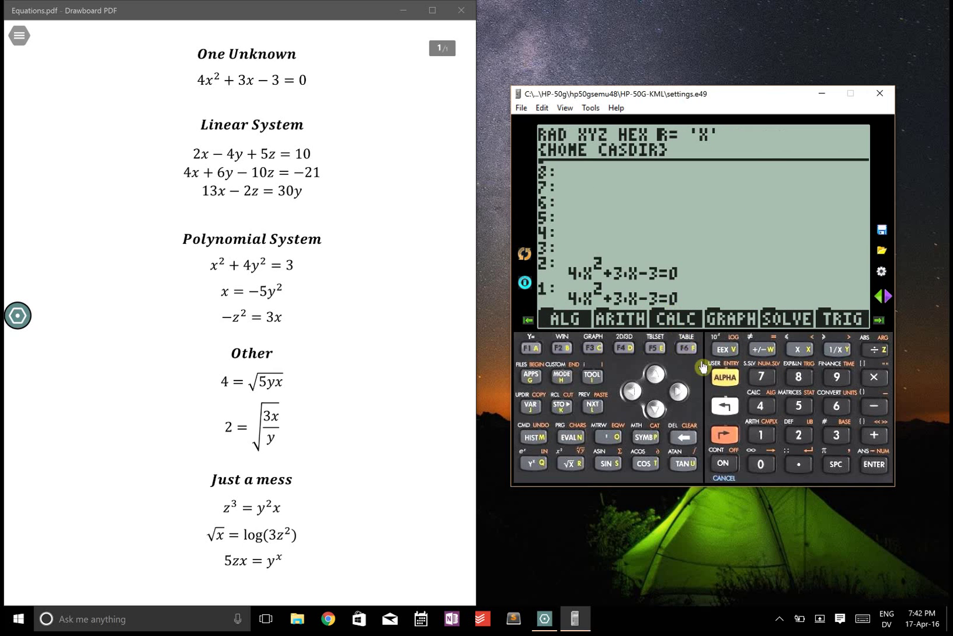
left_click(763, 377)
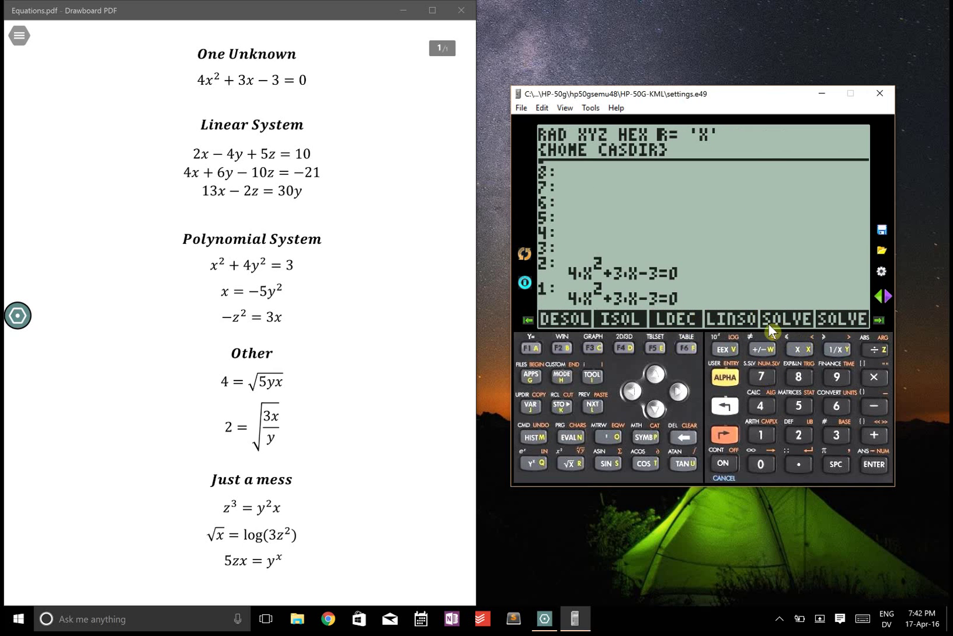
left_click(843, 326)
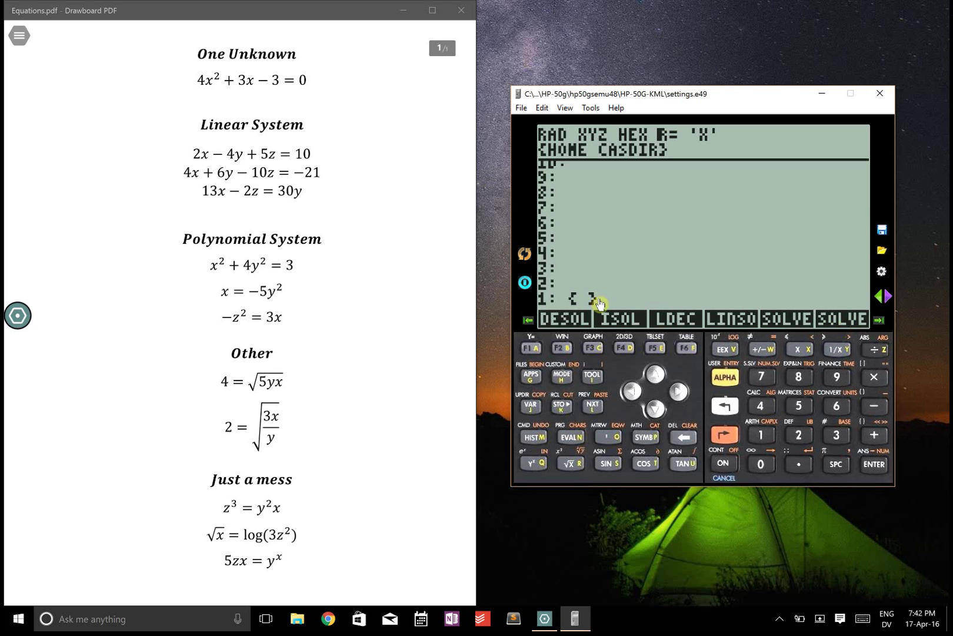
left_click(728, 438)
left_click(536, 438)
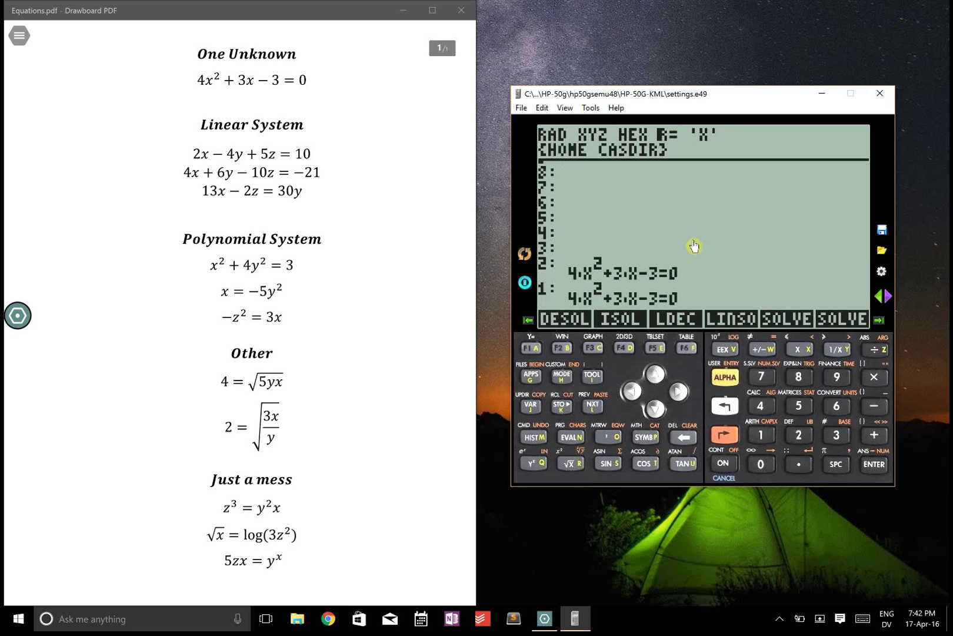
Solve one copy of the quadratic for the default variable X and drop the result from the stack.
left_click(793, 323)
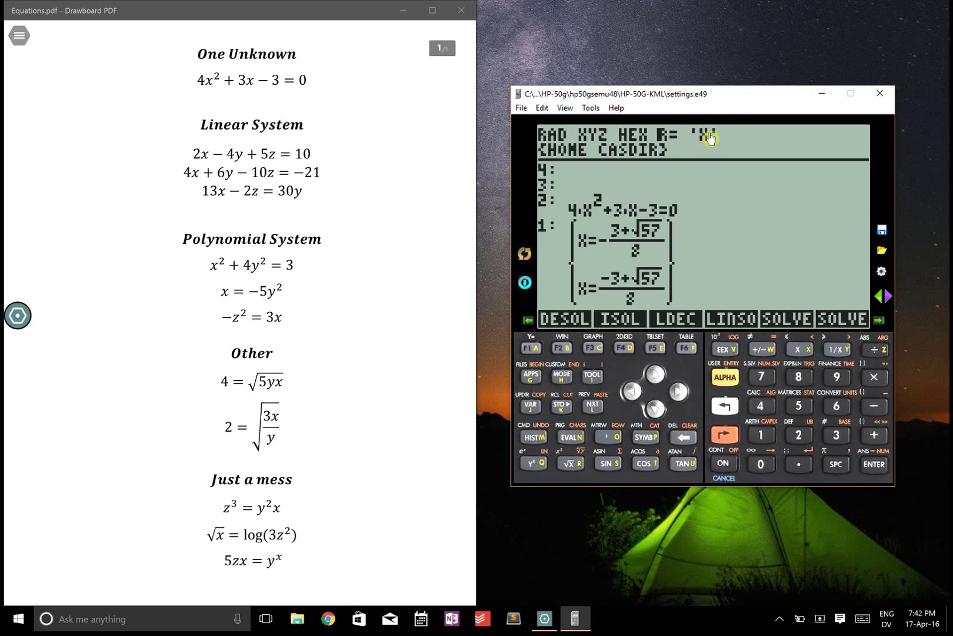
key("BackSpace")
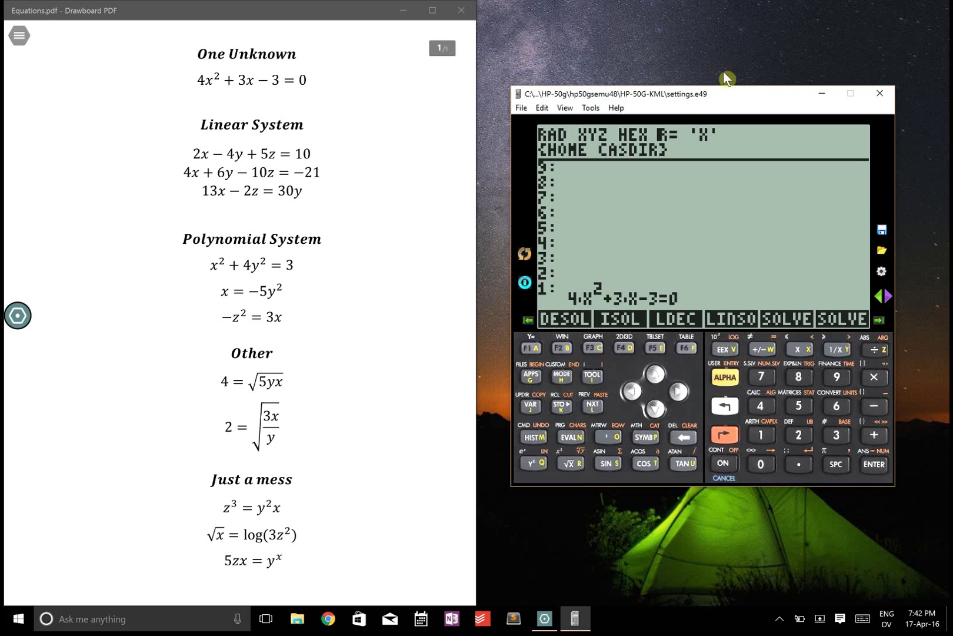
Edit a copy of the quadratic so that both X variables become Y, giving 4·Y²+3·Y-3=0.
key("Down")
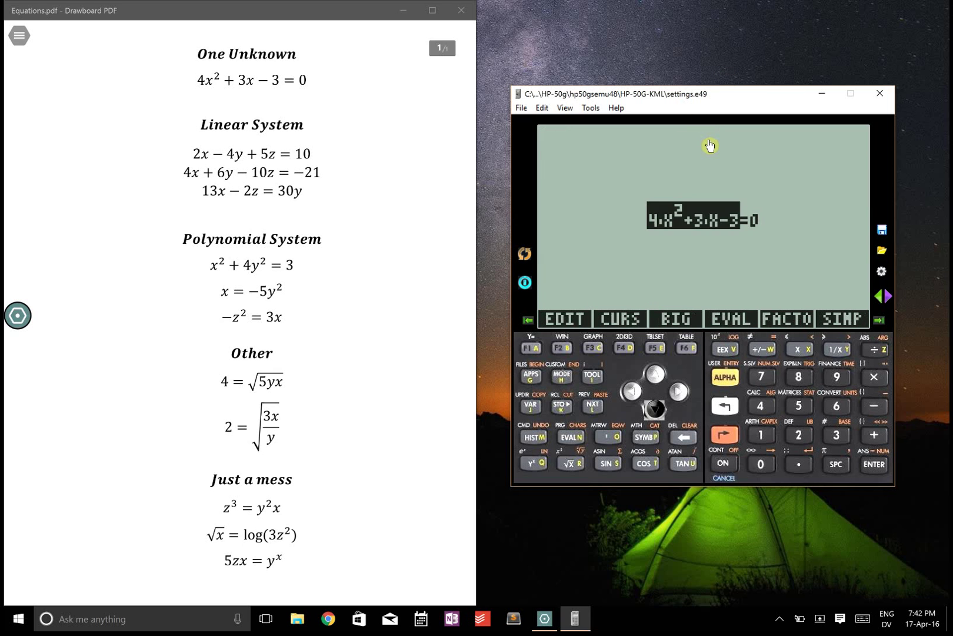
key("Right")
type("y")
key("Right")
key("Right")
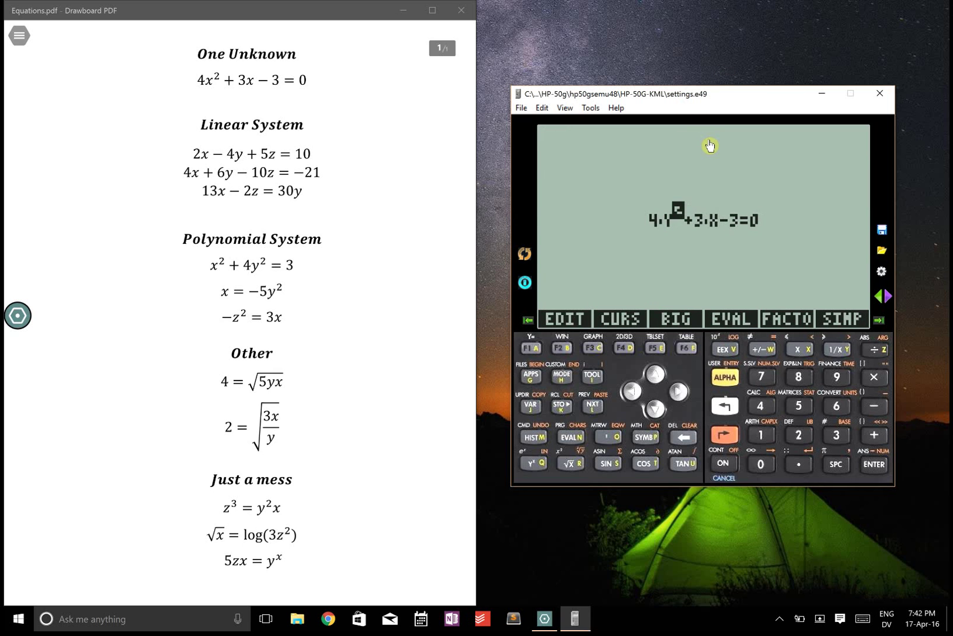
type("y")
key("Return")
Put the variable 'Y' on the stack and solve the Y equation for it with the two-argument SOLVE command.
type("y")
key("Return")
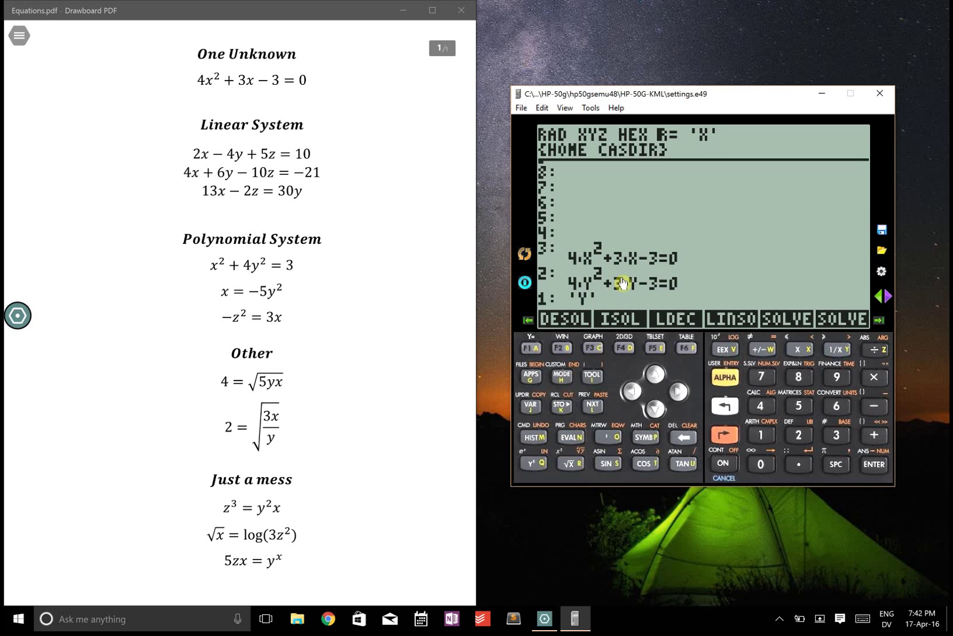
left_click(843, 326)
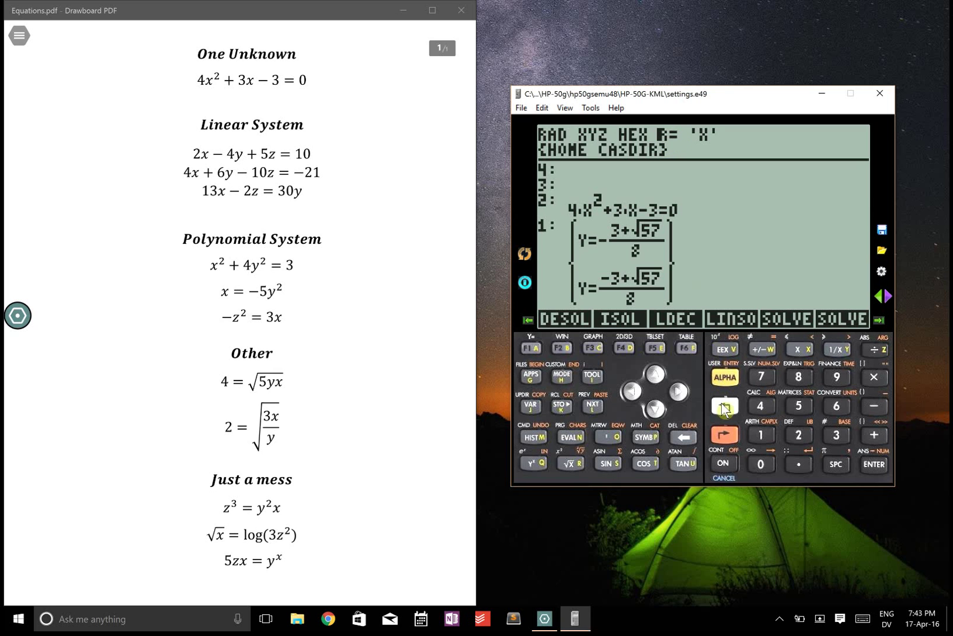
Undo the exact solution, solve the equation for Y again in approximate mode, and drop the result.
left_click(540, 440)
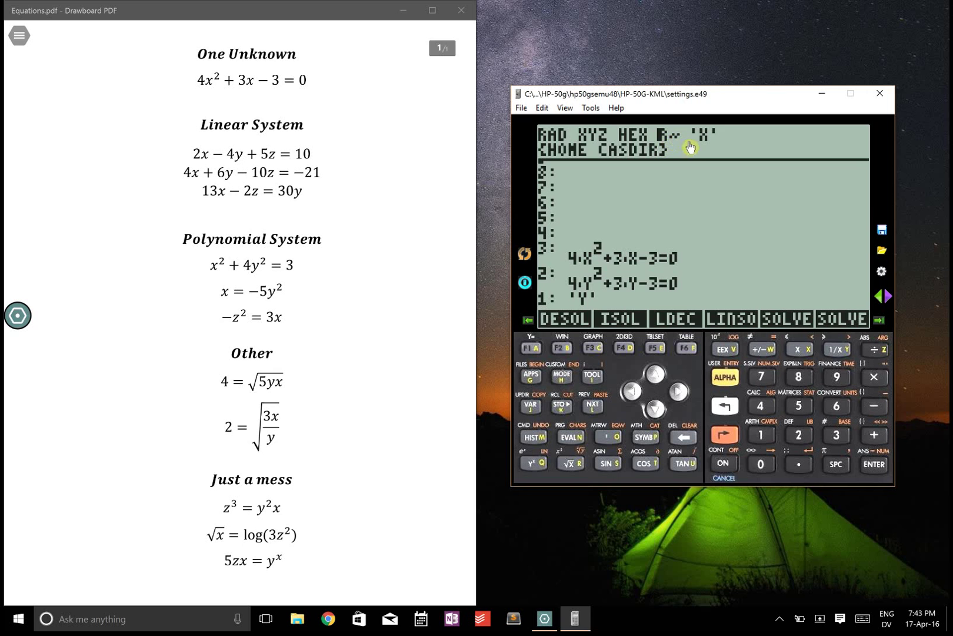
left_click(843, 321)
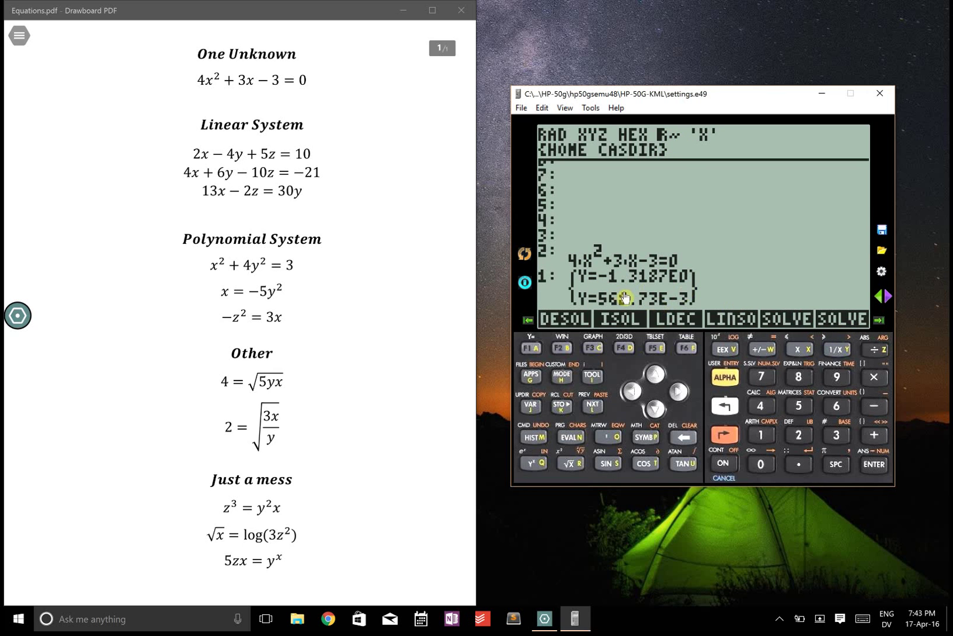
key("BackSpace")
key("BackSpace")
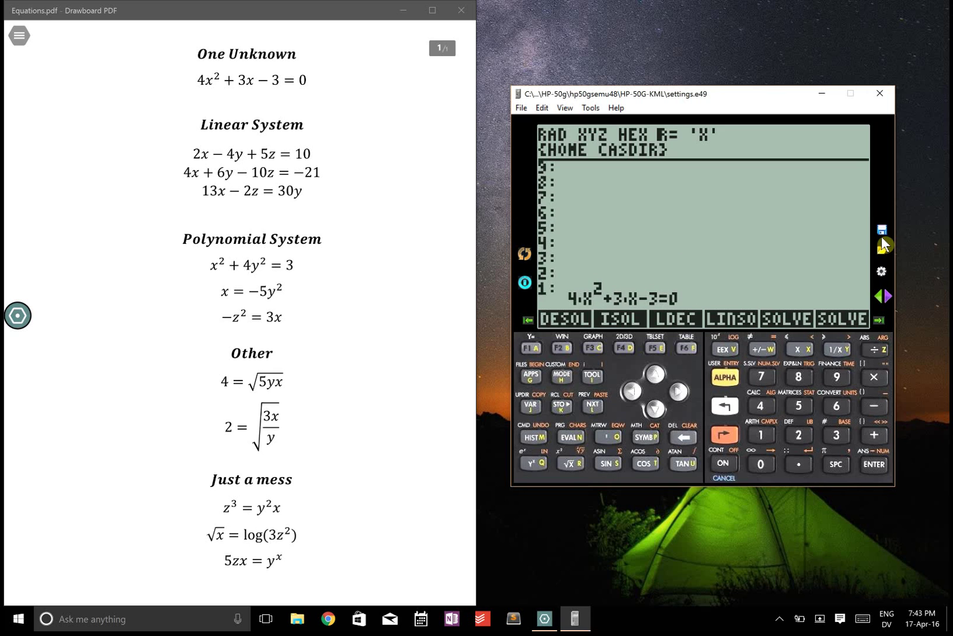
Place the three linear-system equations on the stack and combine them into a 3-element array with →ARRY.
left_click(883, 246)
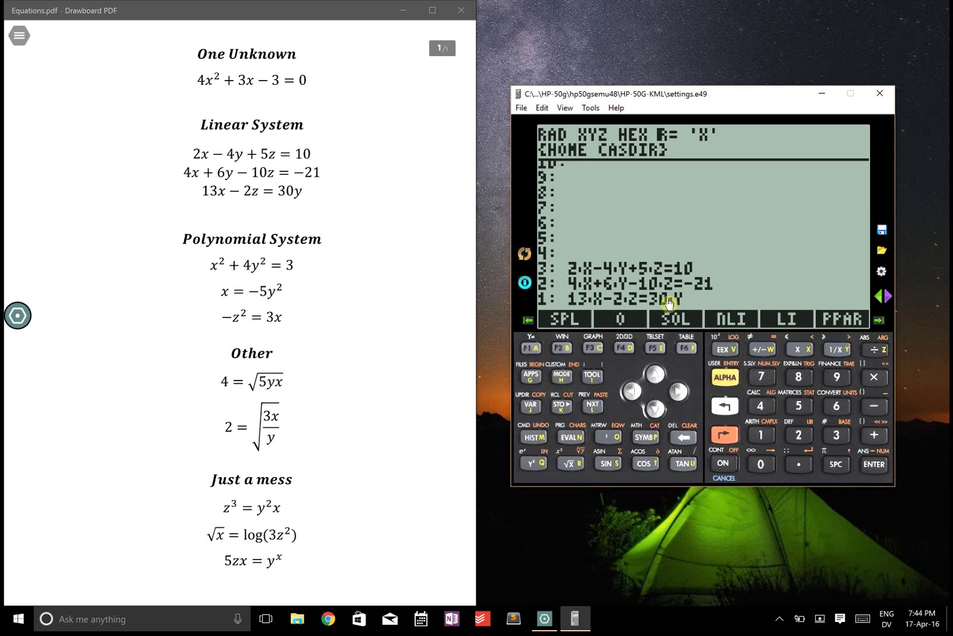
type("3")
key("Return")
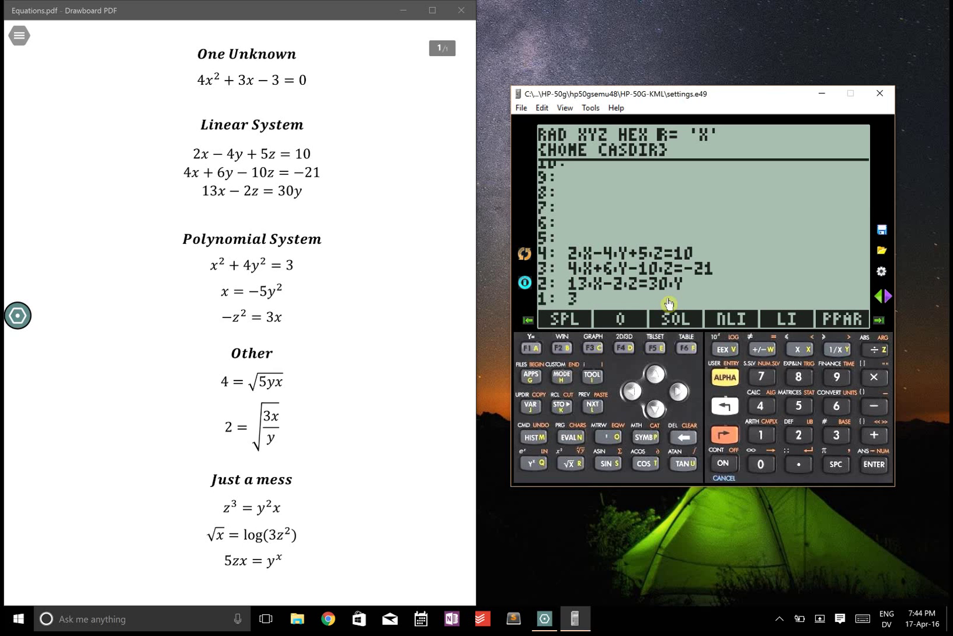
left_click(723, 434)
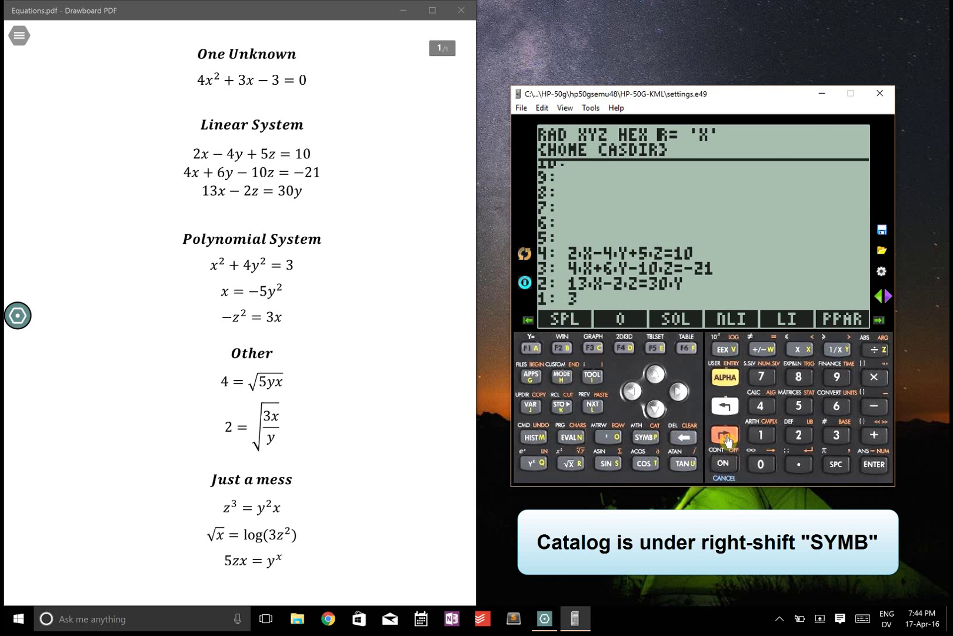
left_click(646, 437)
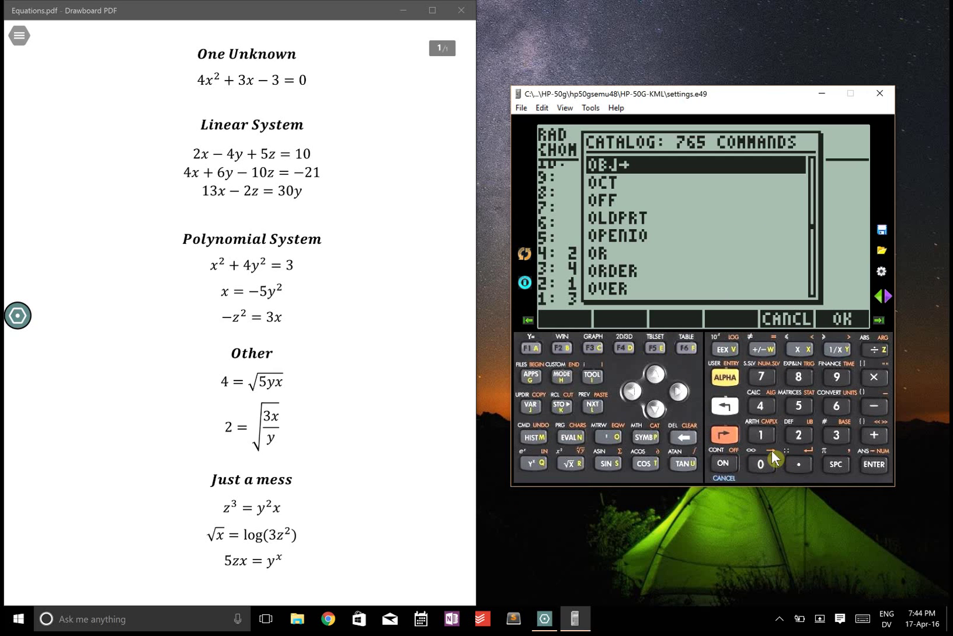
left_click(723, 435)
left_click(760, 464)
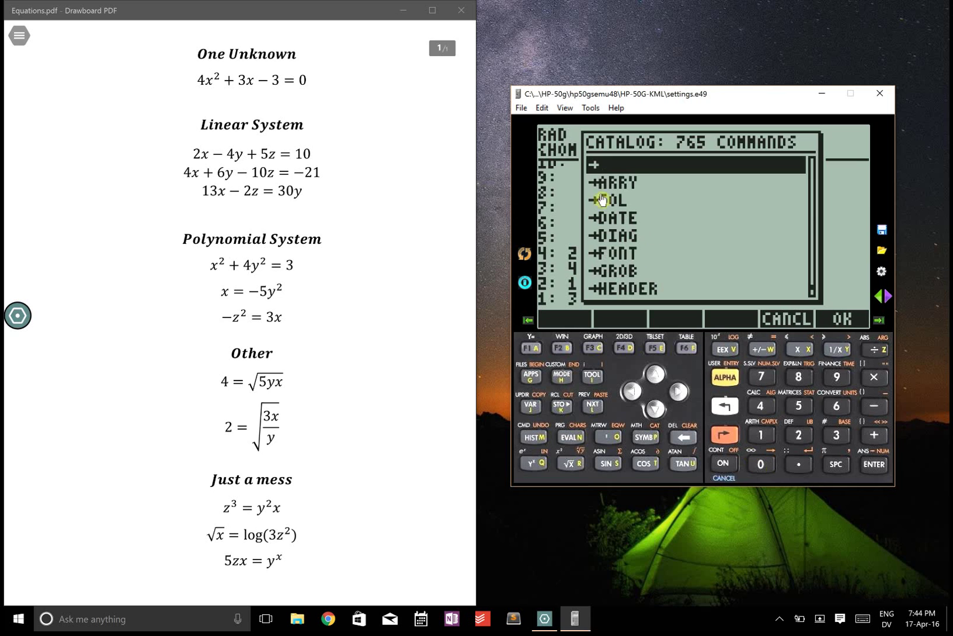
key("Down")
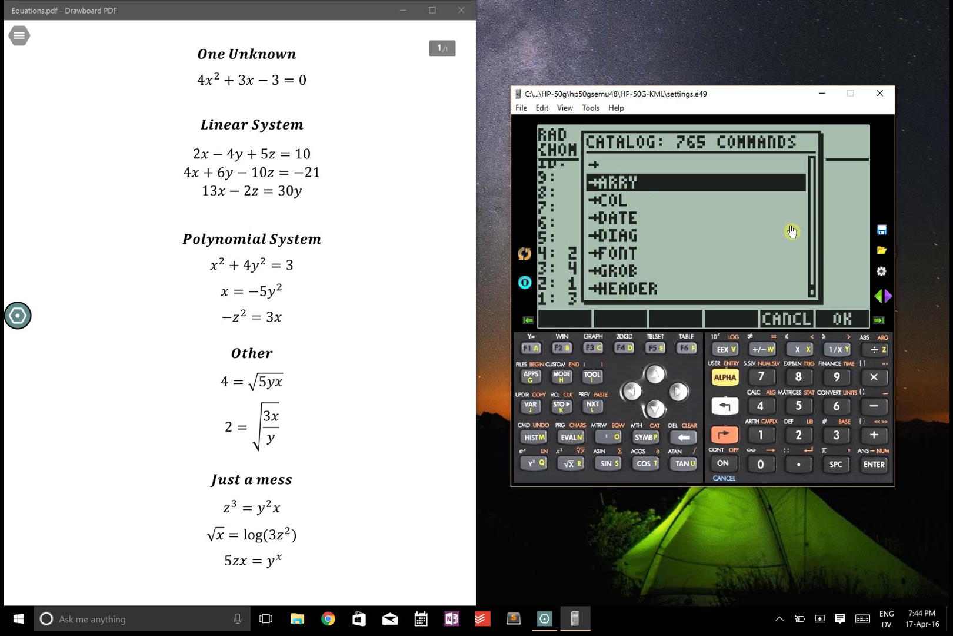
key("Return")
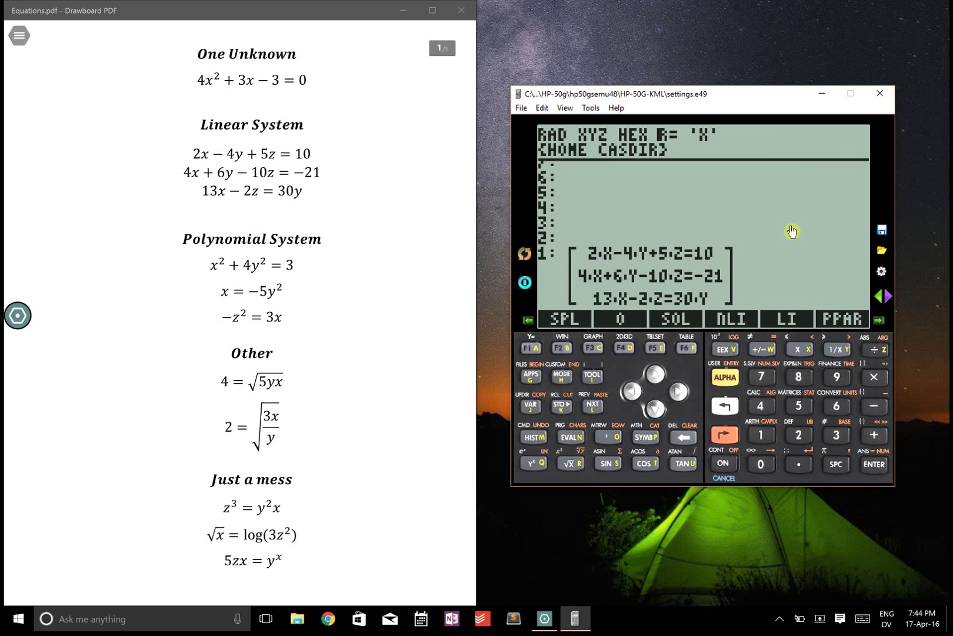
Enter the variables 'X', 'Y' and 'Z' and combine them into a 3-element array with →ARRY.
type("'X")
key("Return")
type("'Y")
key("Return")
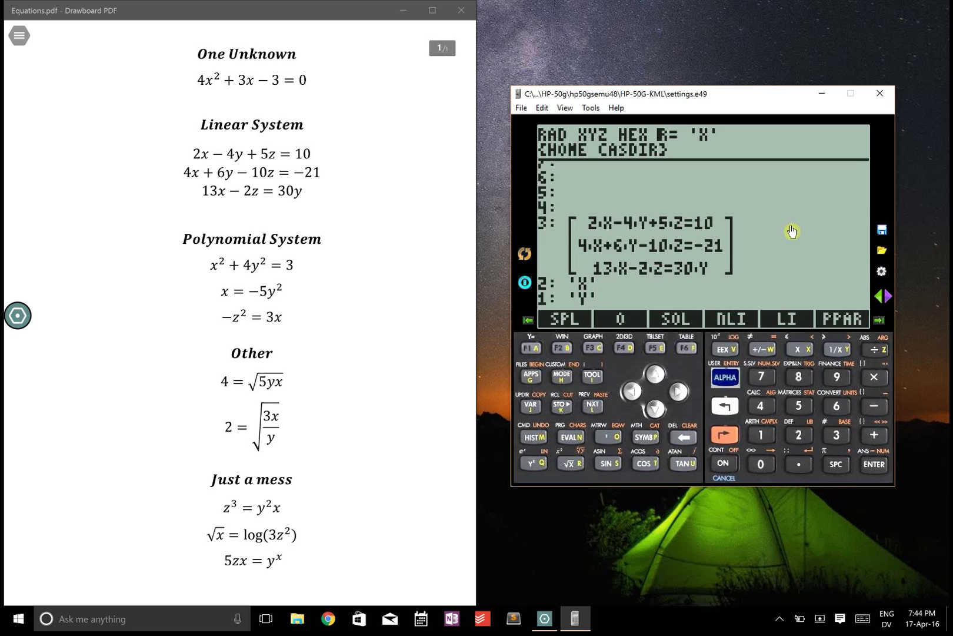
type("'Z")
key("Return")
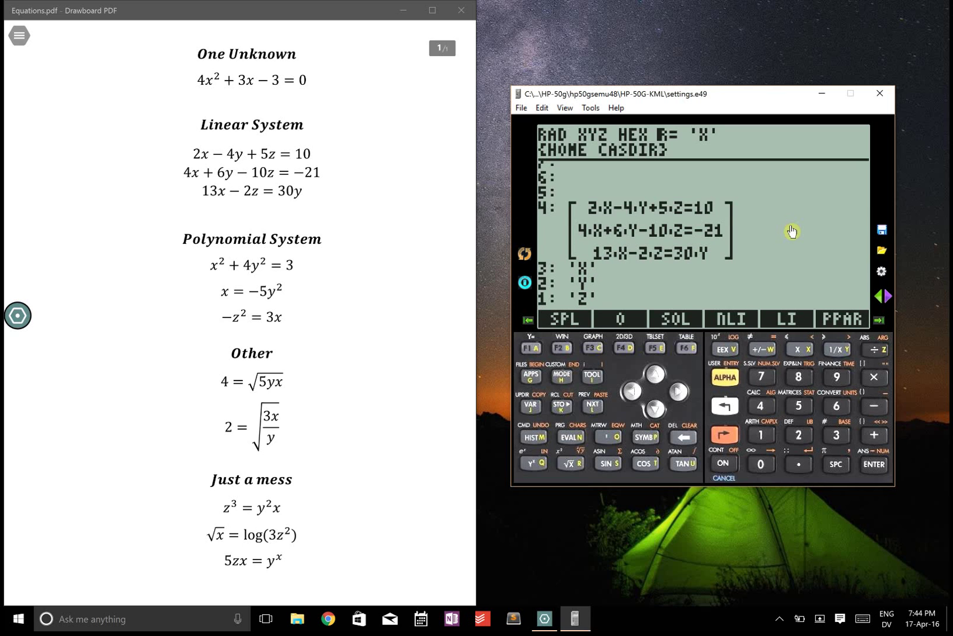
type("3")
key("Return")
key("ctrl")
key("p")
key("Return")
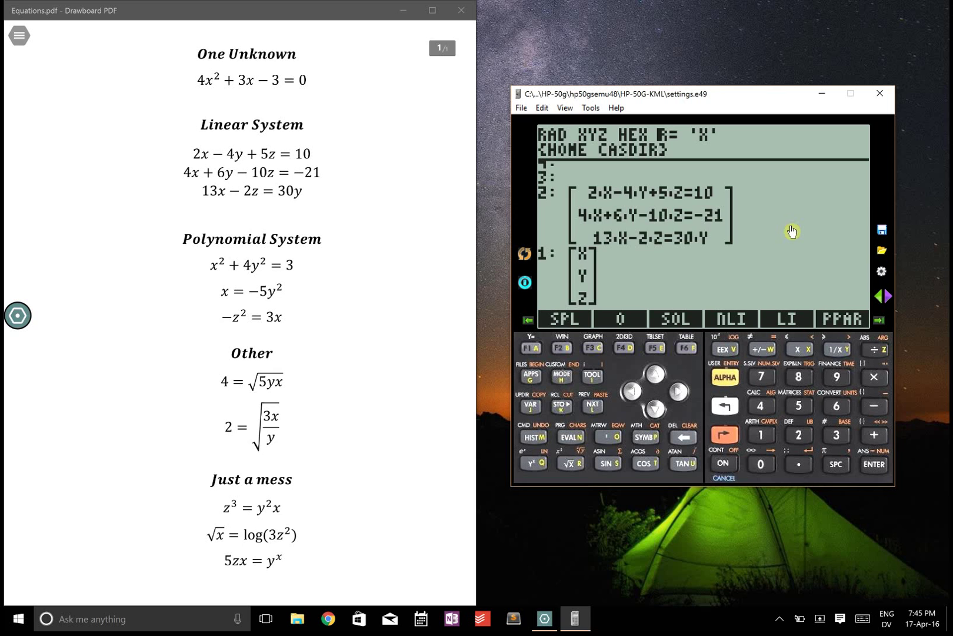
key("Up")
key("Down")
key("Up")
key("Escape")
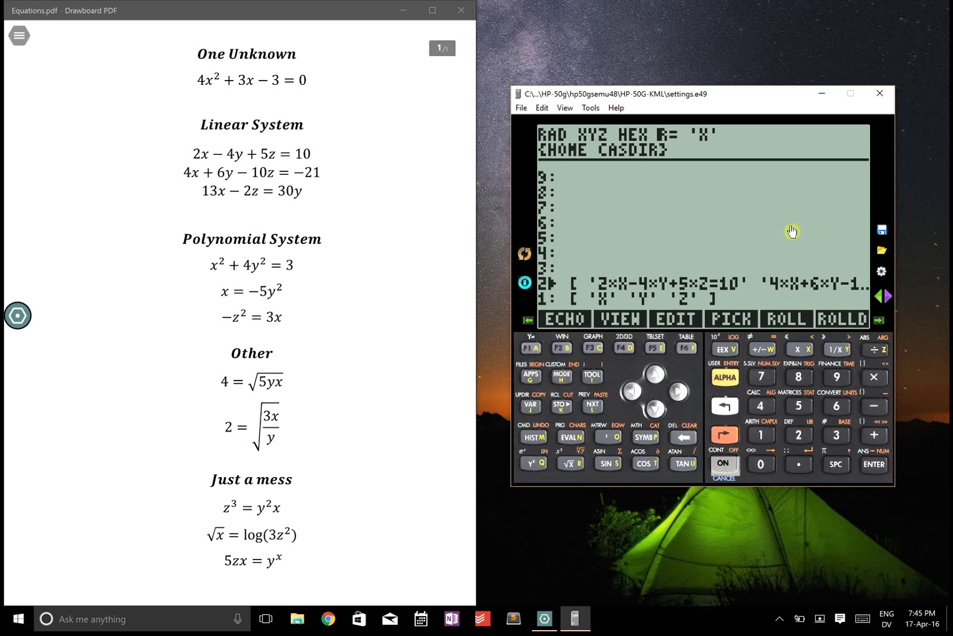
Solve the linear system for X, Y and Z in approximate mode with the linear-system solver (LINSO).
left_click(725, 405)
left_click(761, 378)
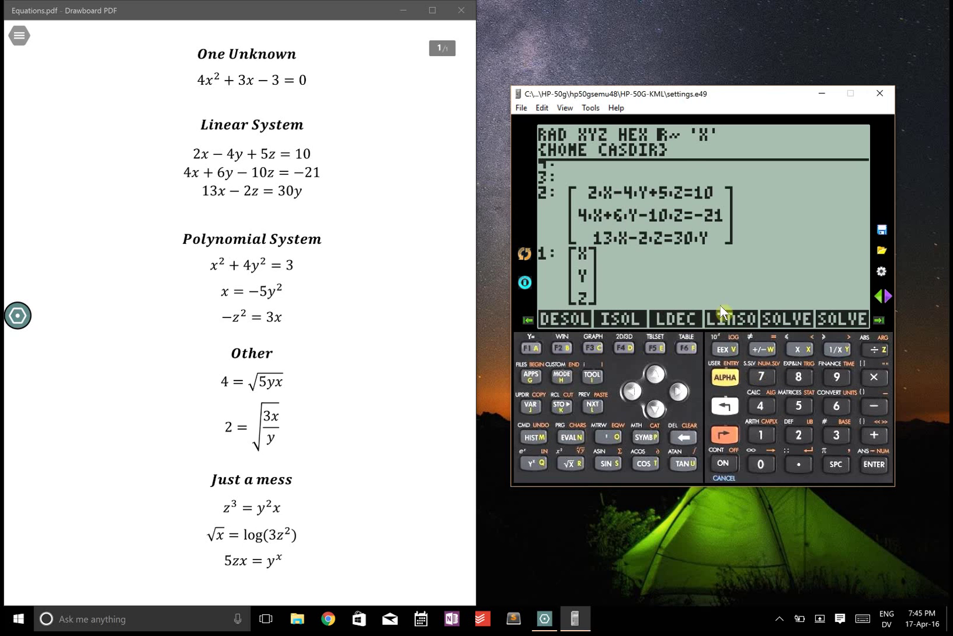
left_click(731, 318)
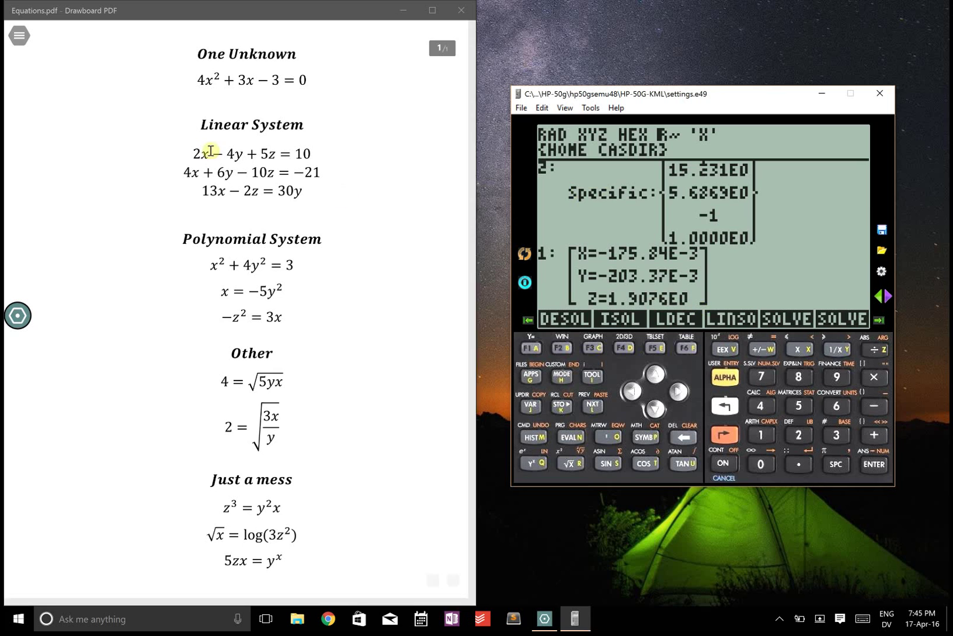
Clear the linear-system results from the stack and place the three polynomial-system equations on it in exact mode.
left_click(524, 259)
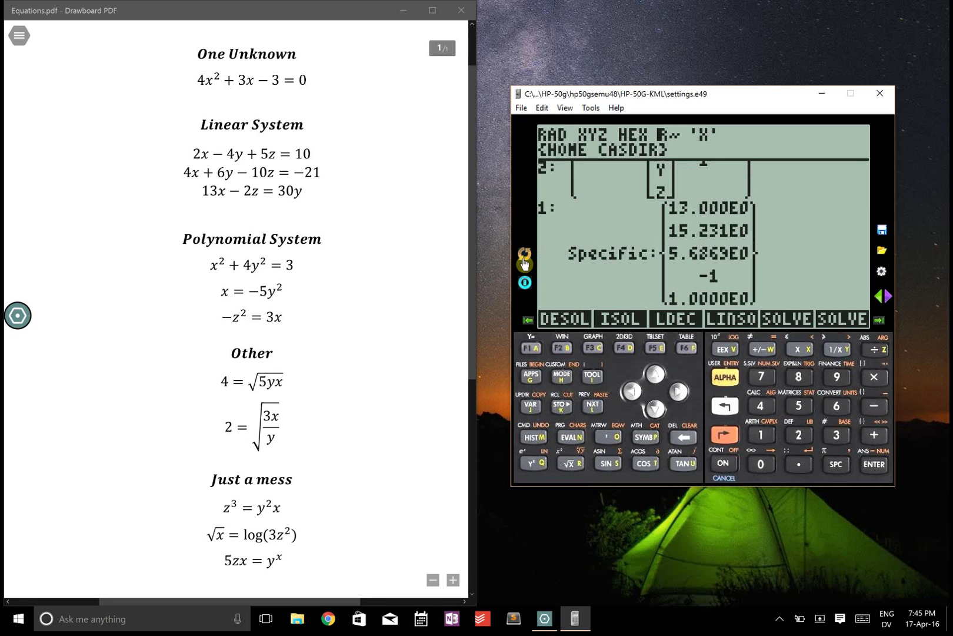
left_click(525, 258)
left_click(525, 259)
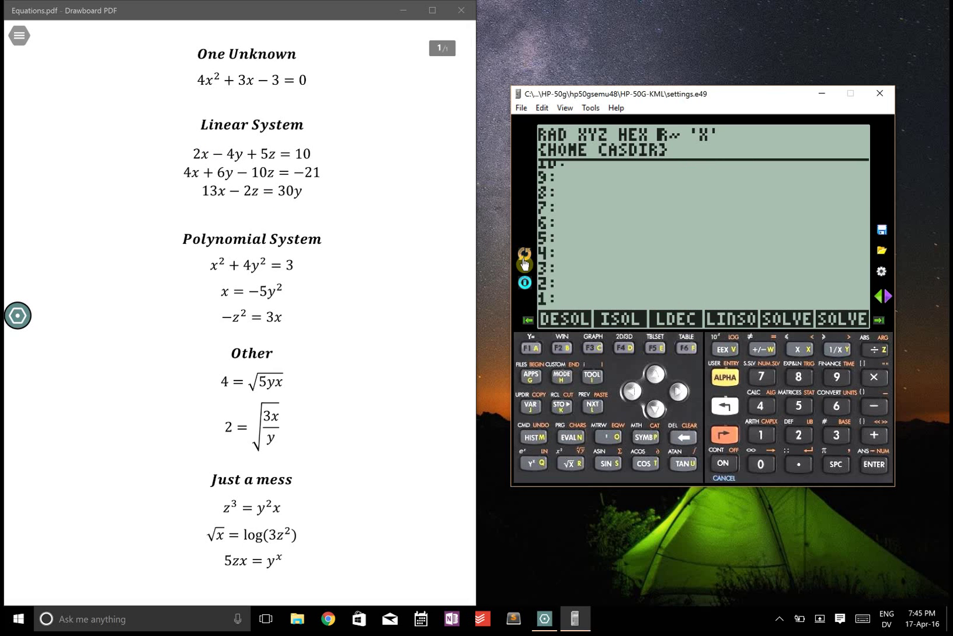
left_click(524, 259)
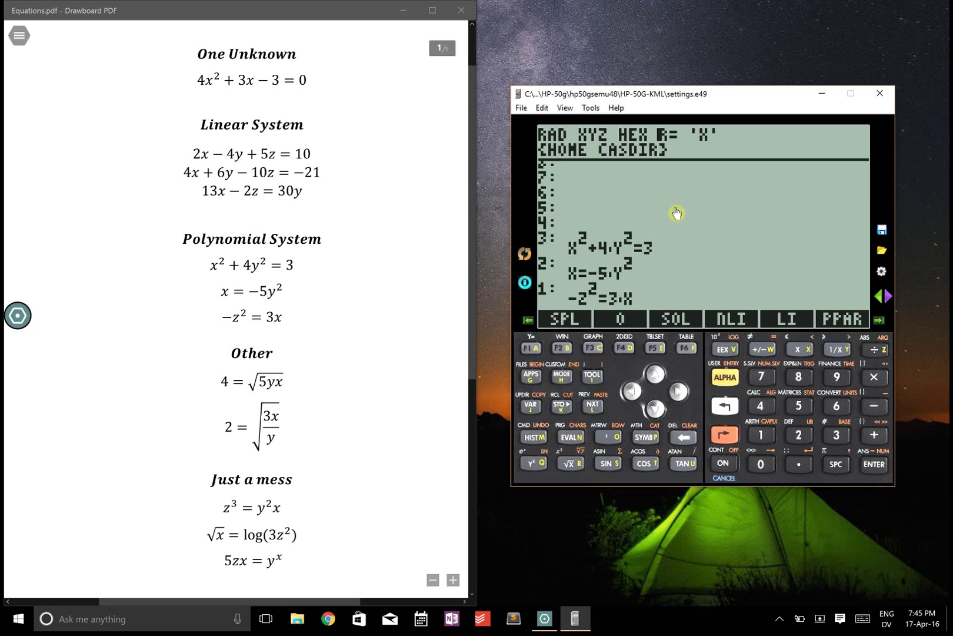
Combine the three polynomial-system equations on the stack into a 3-element array with →ARRY.
type("3")
key("Return")
key("a")
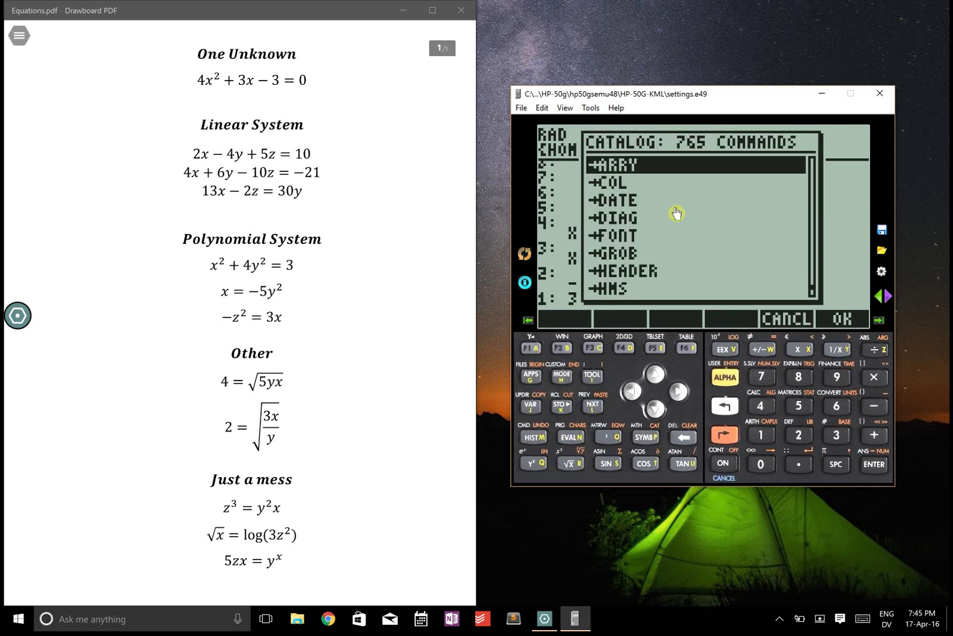
key("Return")
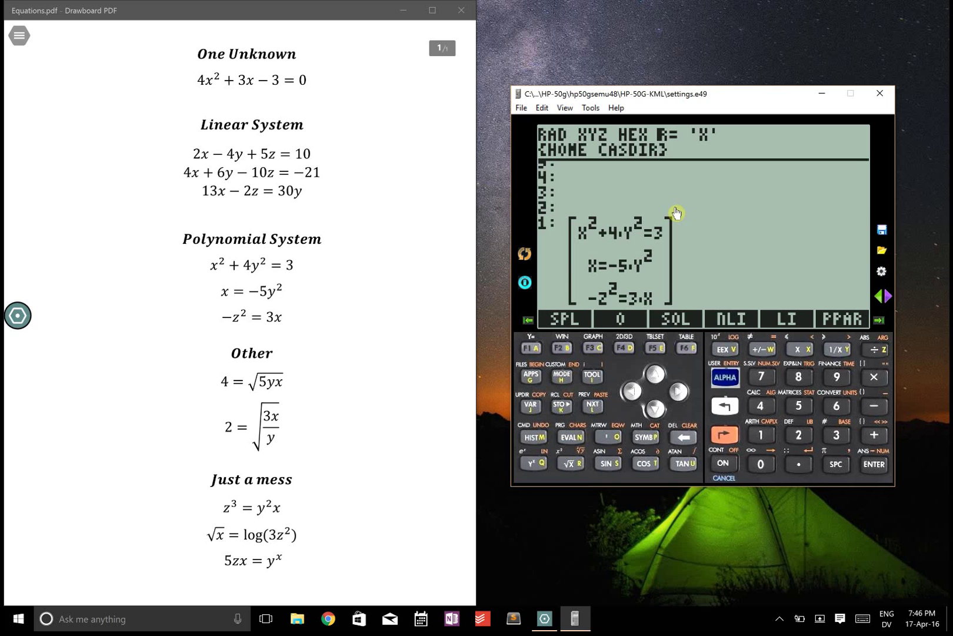
Enter the variables 'X', 'Y' and 'Z' above the polynomial-equation array and combine them into an array with →ARRY.
type("'X")
key("Return")
type("Y")
key("Return")
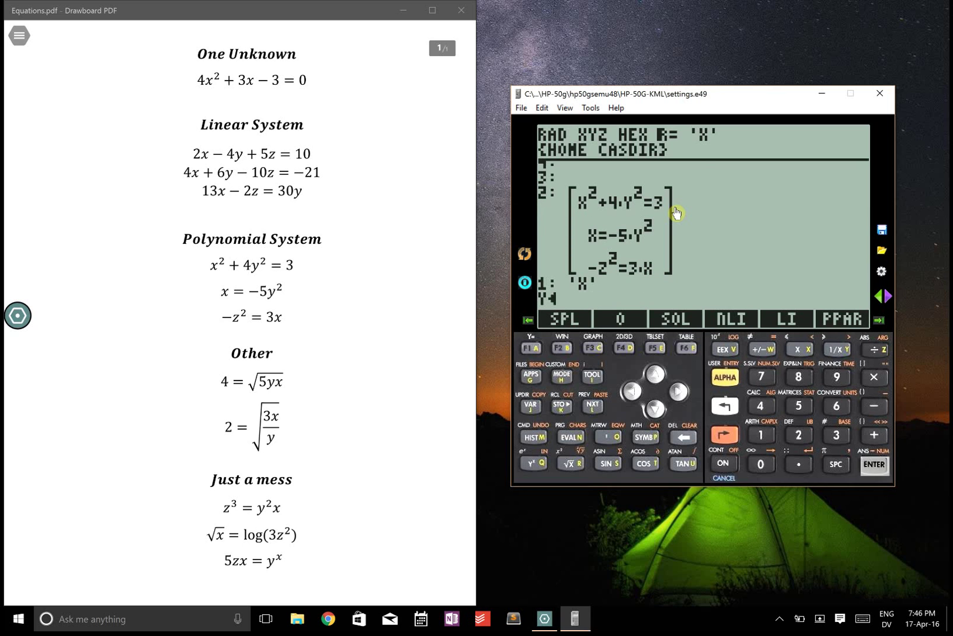
type("Z")
key("Return")
left_click(734, 321)
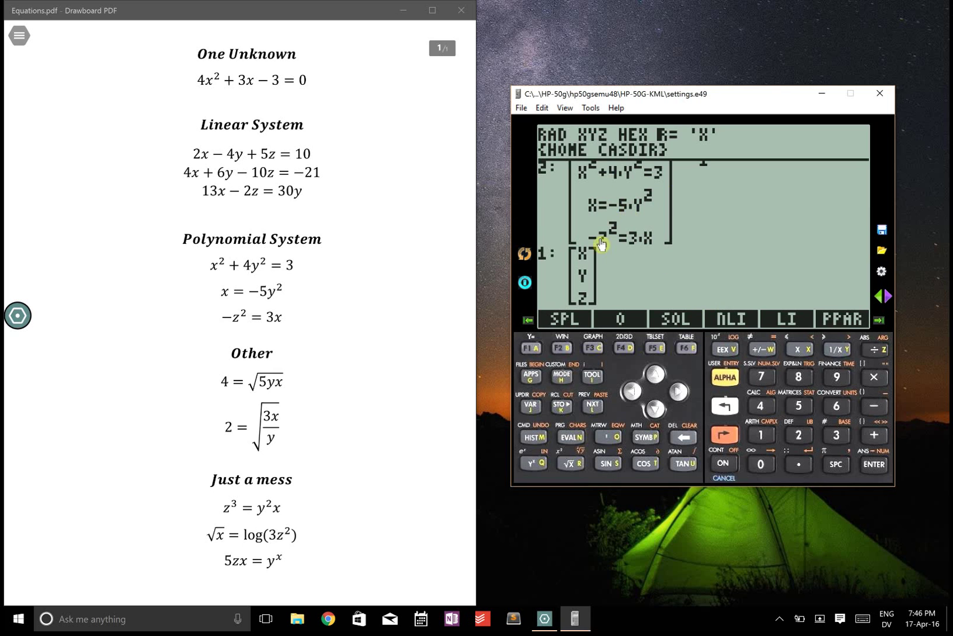
Solve the polynomial system for X, Y and Z in exact mode with SOLVE and view the solutions in full.
left_click(761, 376)
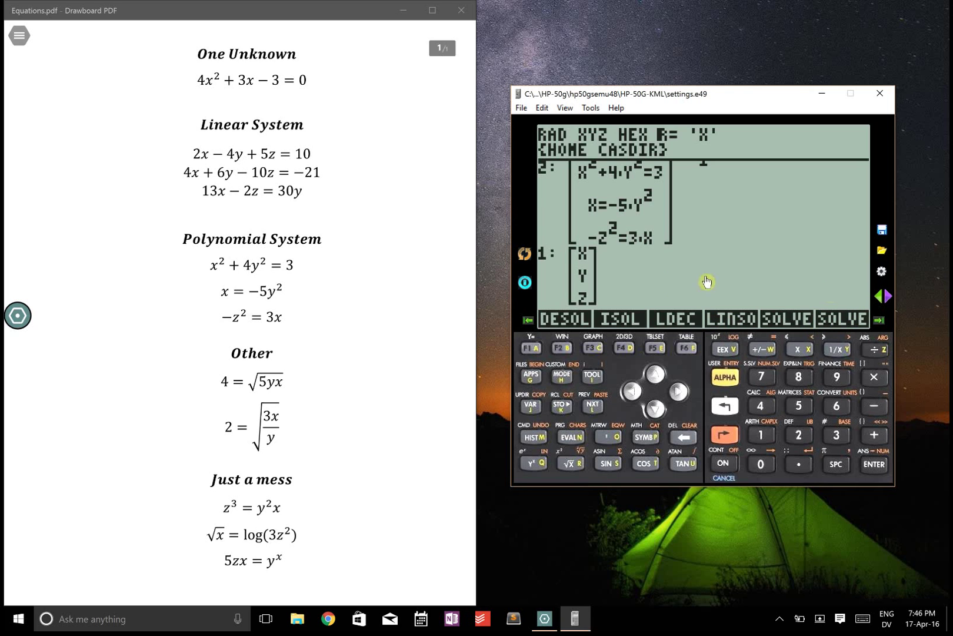
left_click(845, 319)
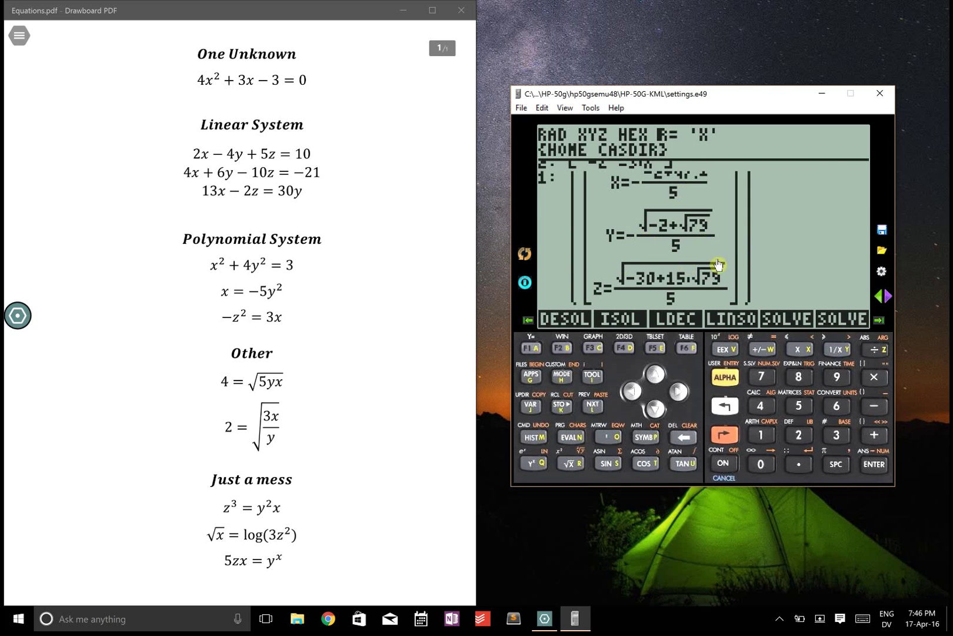
key("Up")
left_click(625, 325)
key("Up")
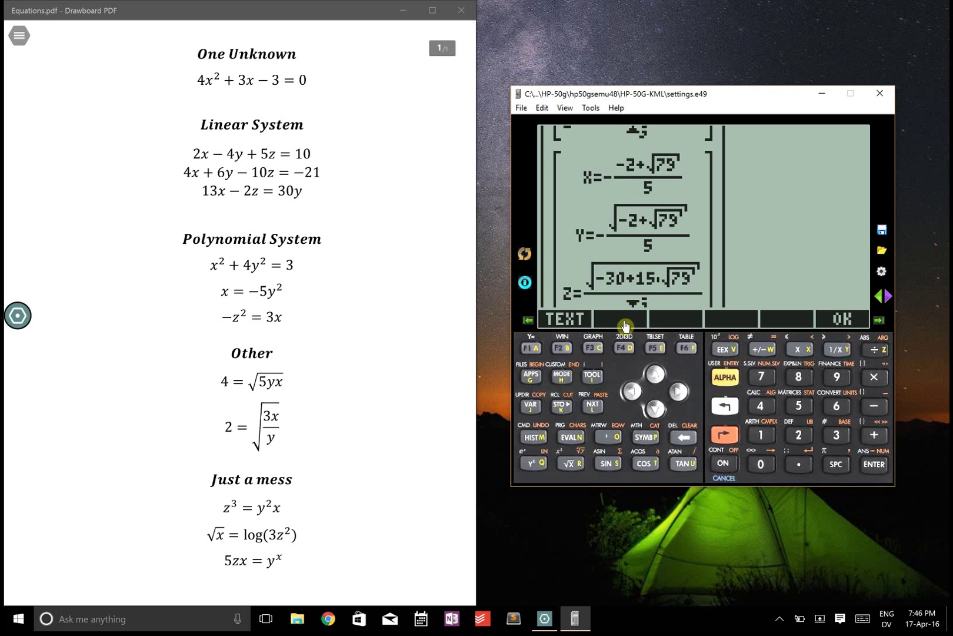
key("Down")
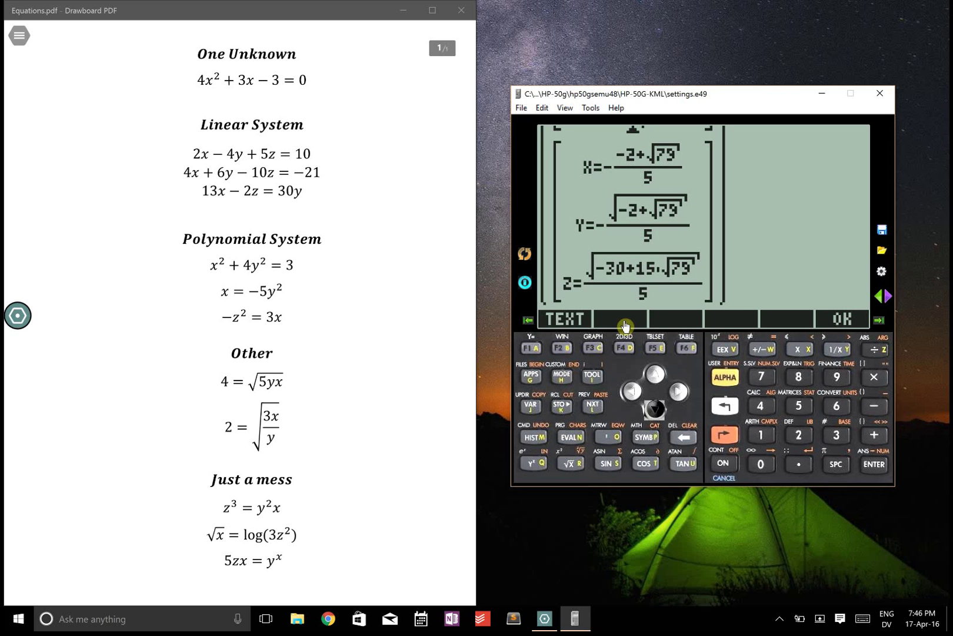
key("Up")
key("Up")
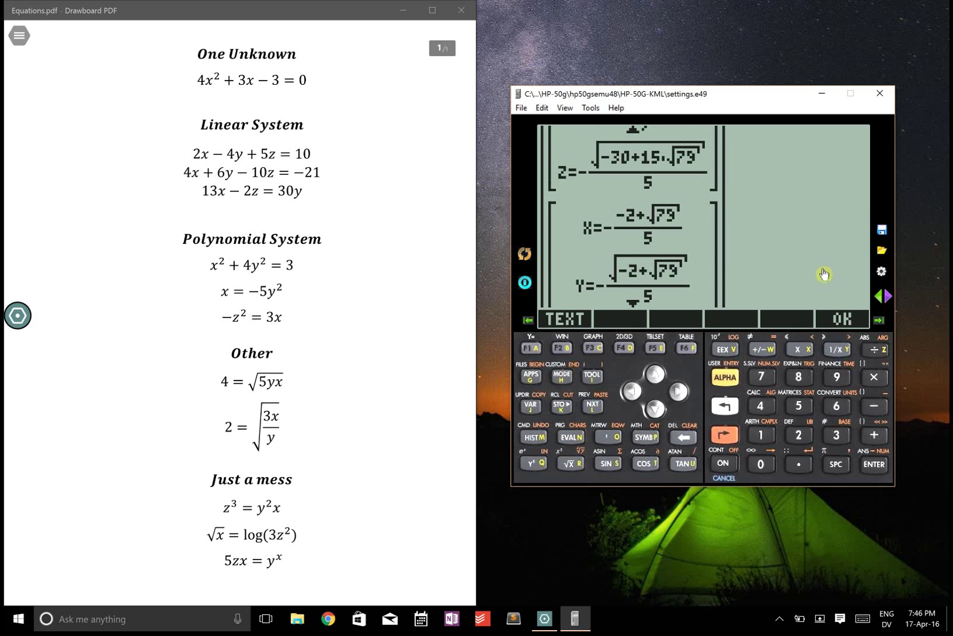
left_click(835, 320)
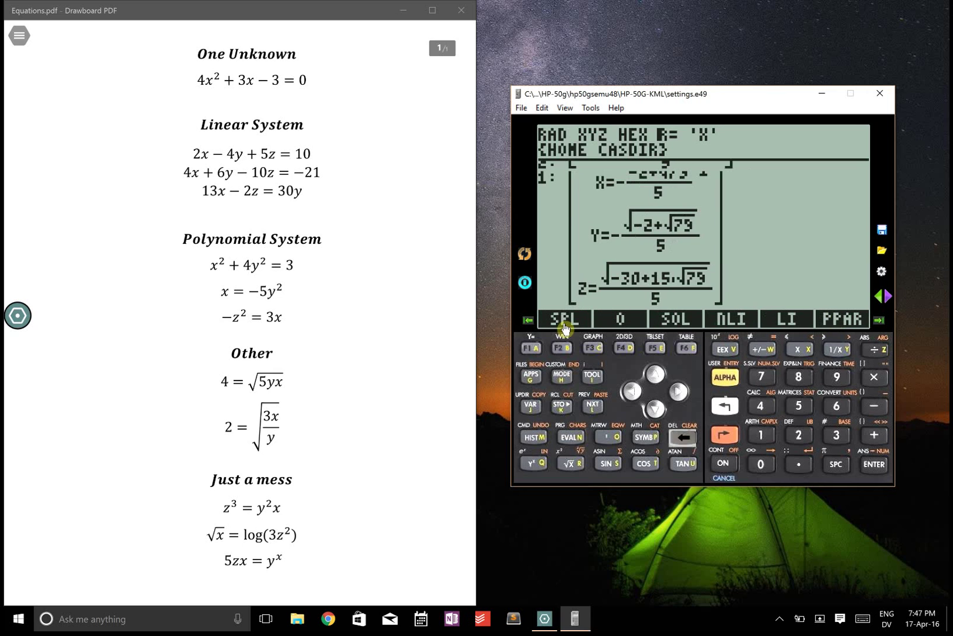
Remove the solutions, keeping the polynomial-equation array, and rebuild the 3-element variable array of X, Y and Z with →ARRY.
key("BackSpace")
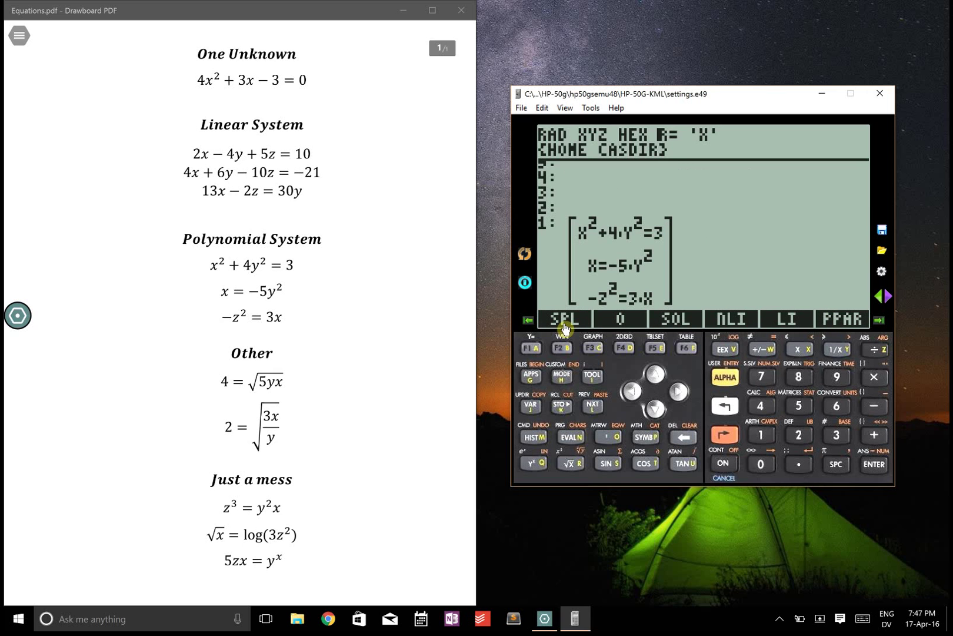
type("x")
key("Return")
type("y")
key("Return")
type("z")
key("Return")
type("3")
key("Return")
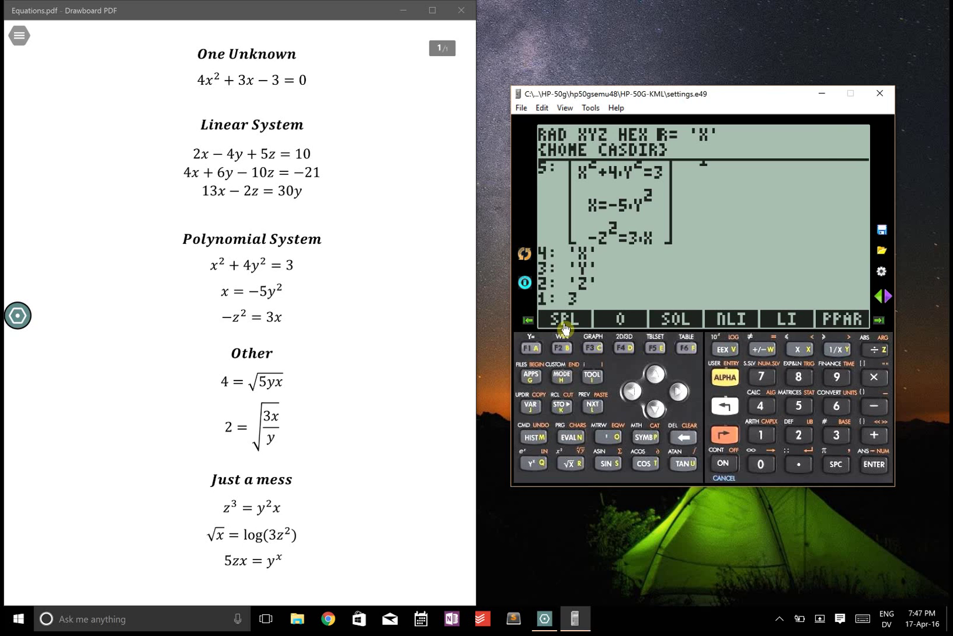
key("ctrl+p")
key("Return")
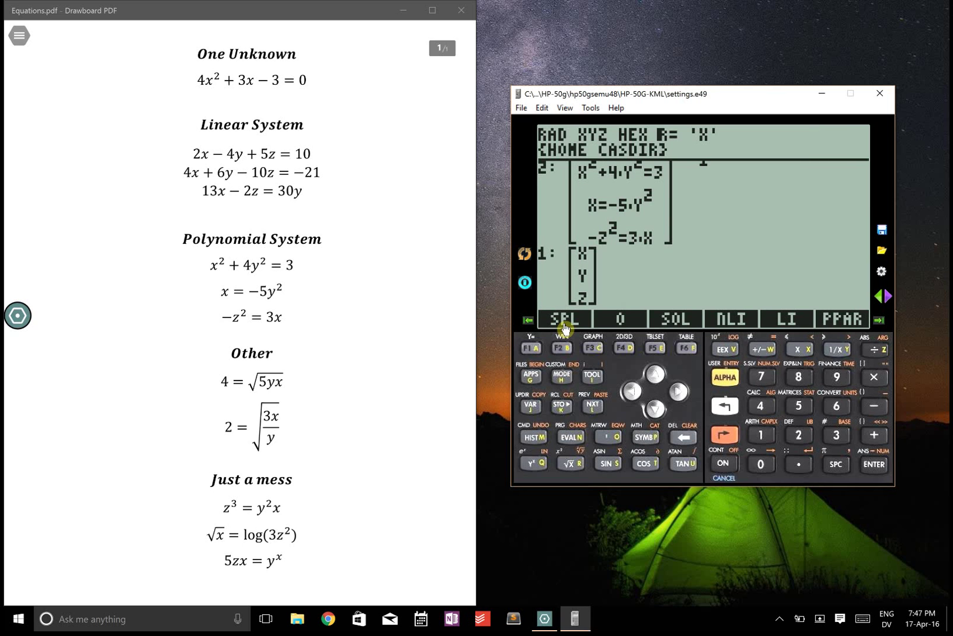
Try to solve the polynomial system with SOLVE in approximate mode.
key("ctrl+Return")
left_click(724, 406)
left_click(761, 376)
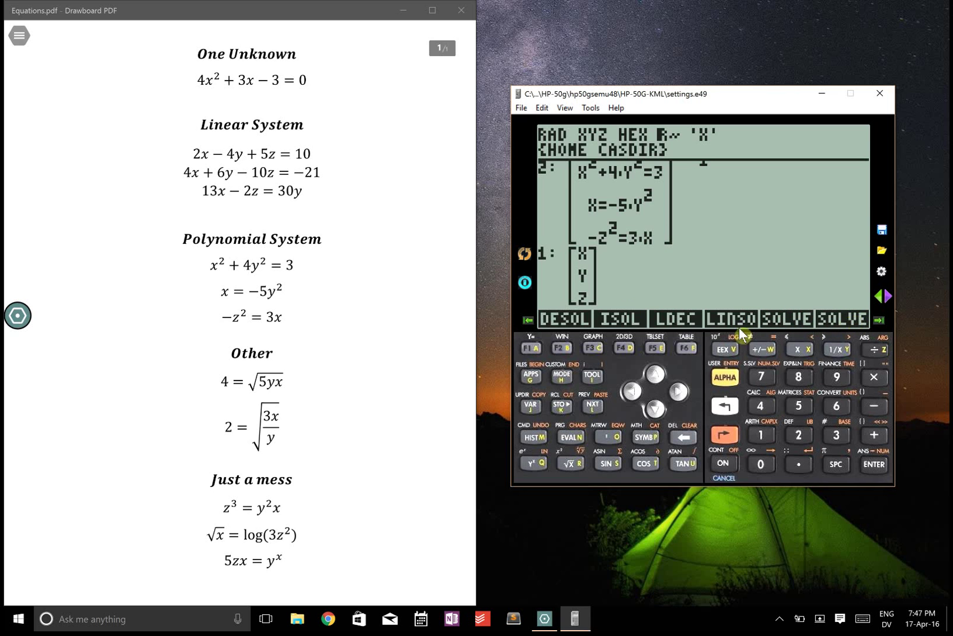
left_click_drag(740, 334, 742, 335)
left_click(852, 320)
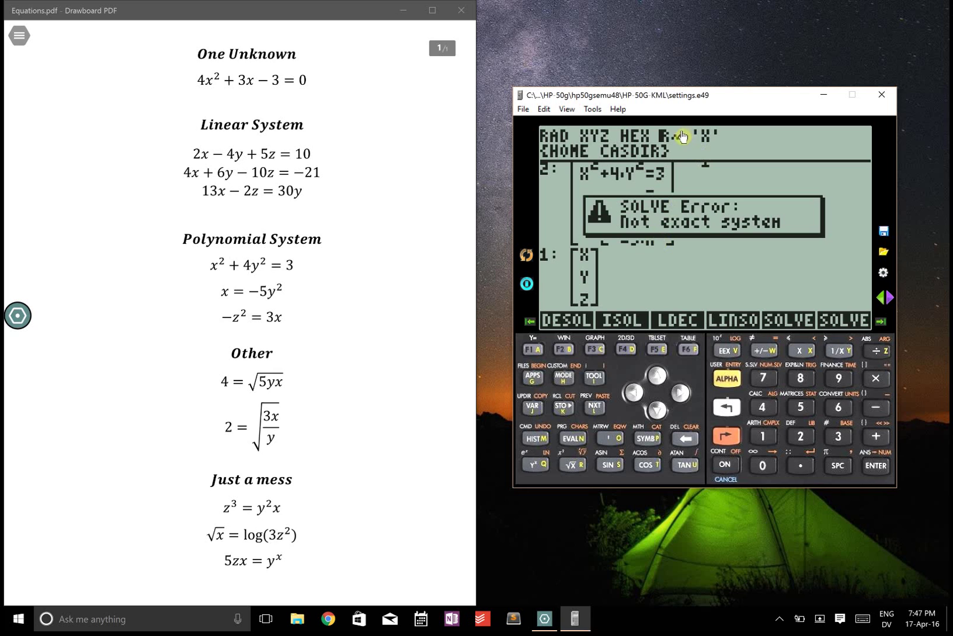
key("Escape")
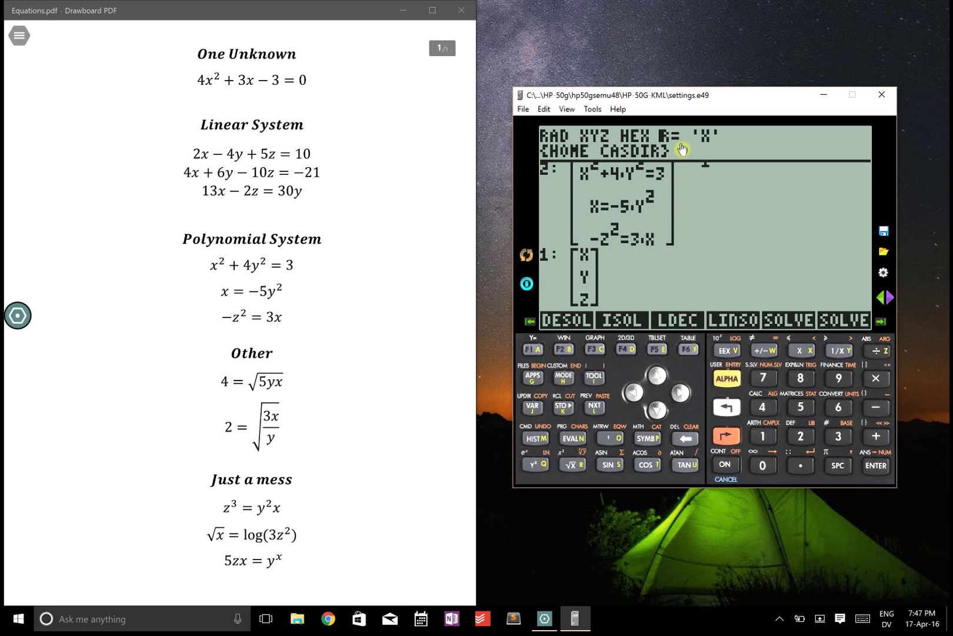
Solve the polynomial system with SOLVE in exact mode and replace the results with the two equations listed under Other.
left_click(863, 327)
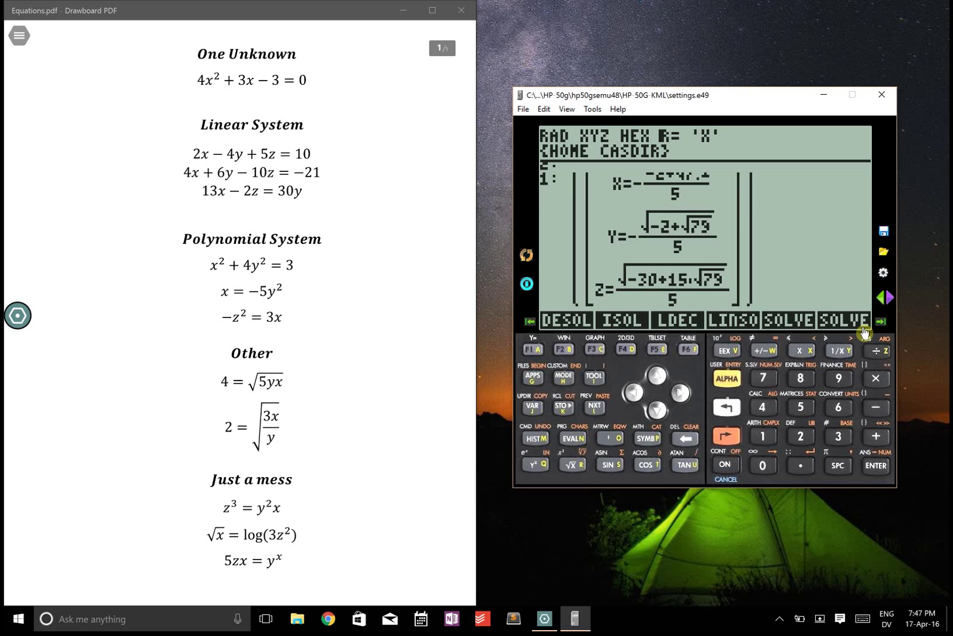
key("BackSpace")
key("BackSpace")
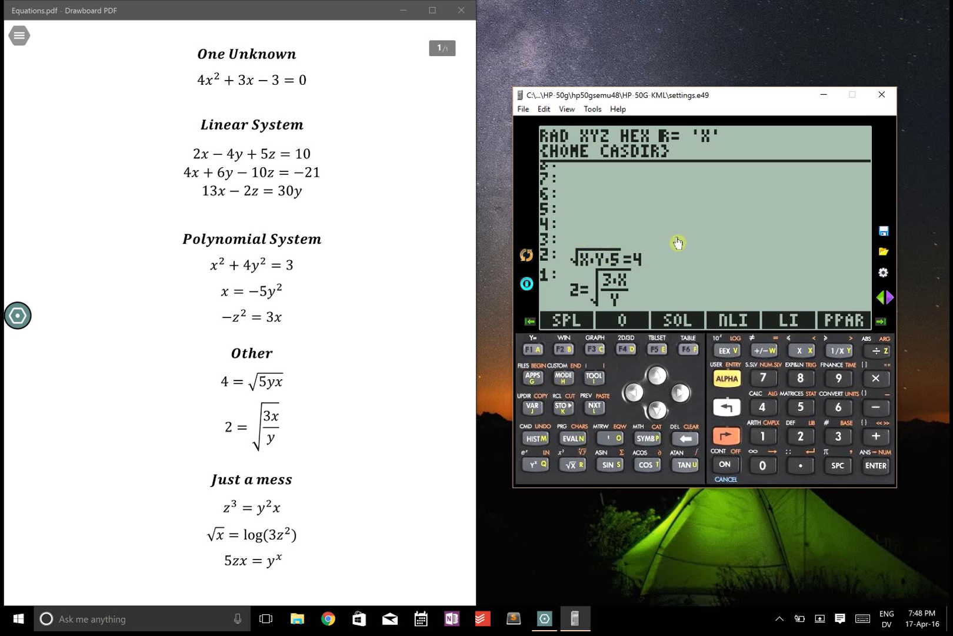
Solve the equation 2=√(3·X/Y) for 'X' with SOLVE.
type("'x")
key("Return")
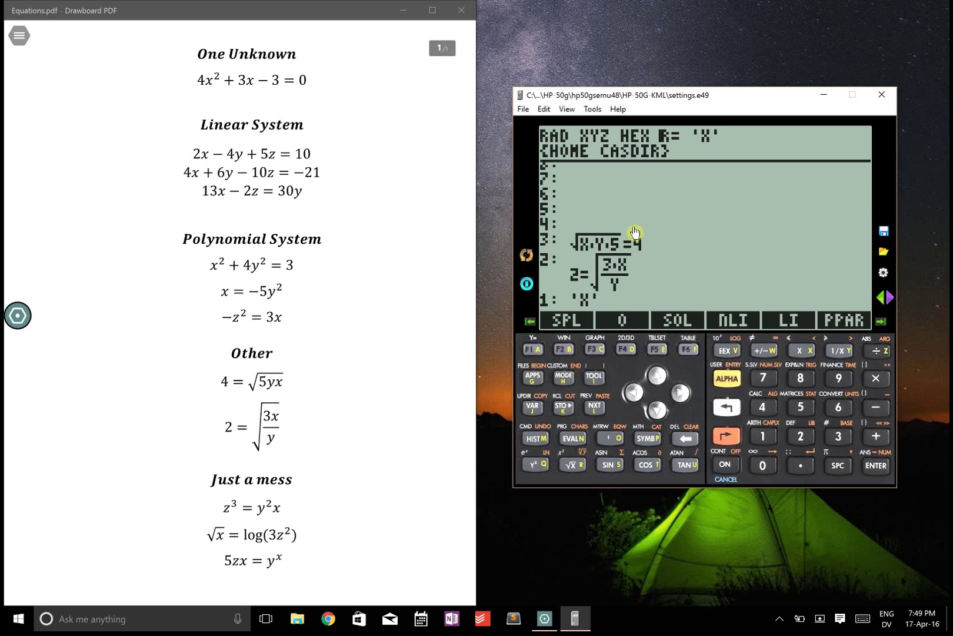
left_click(763, 379)
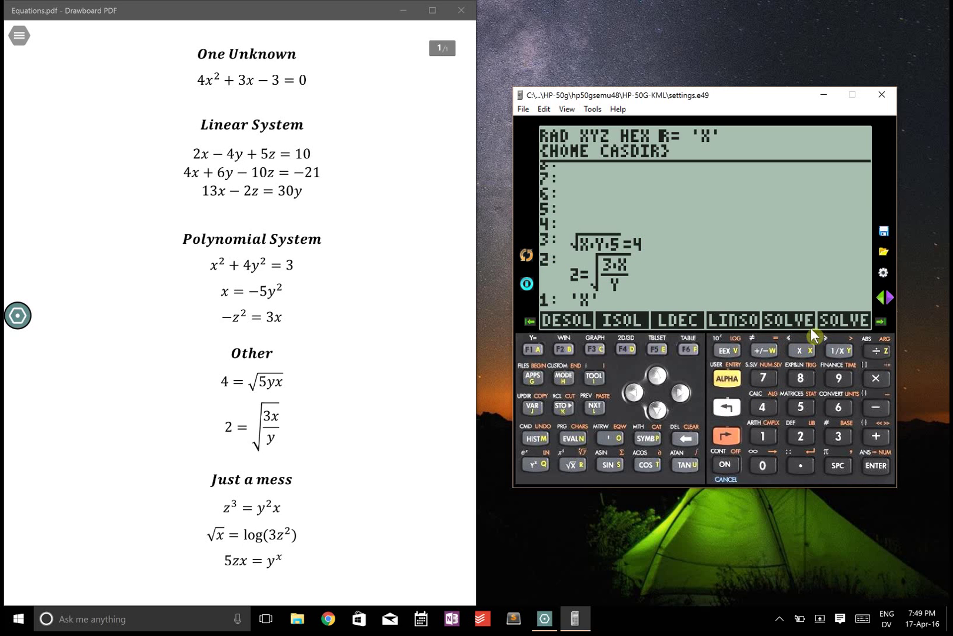
left_click(840, 321)
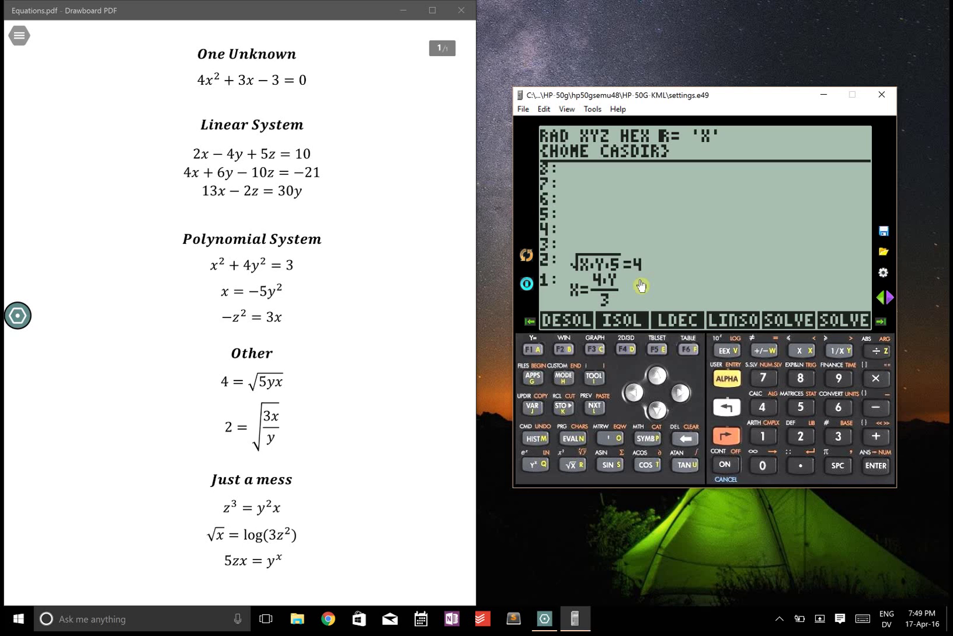
Duplicate both √(X·Y·5)=4 and the equation solved for X on the stack with PICK.
key("Up")
key("Up")
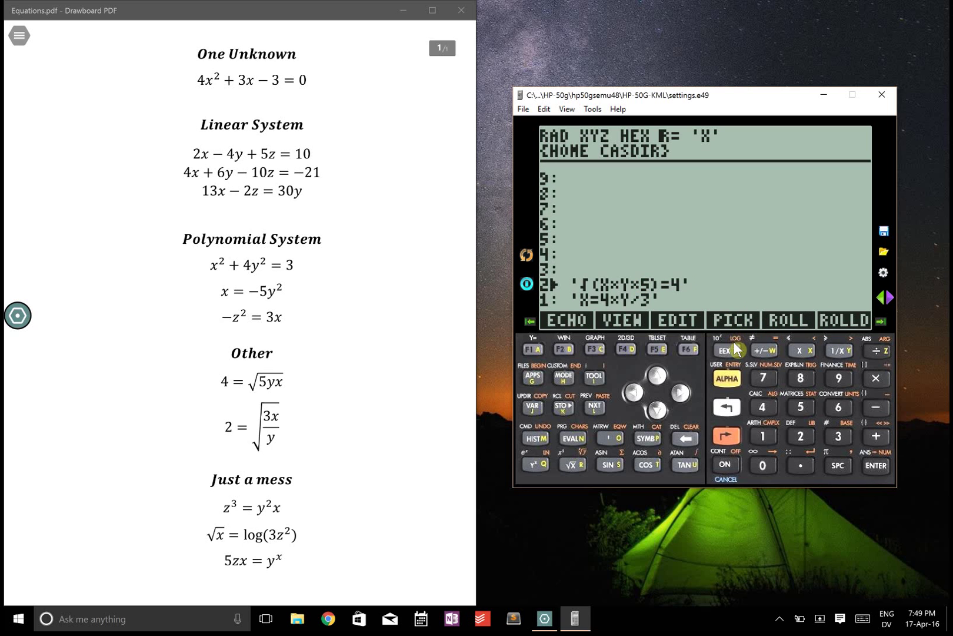
key("F4")
key("F4")
key("Return")
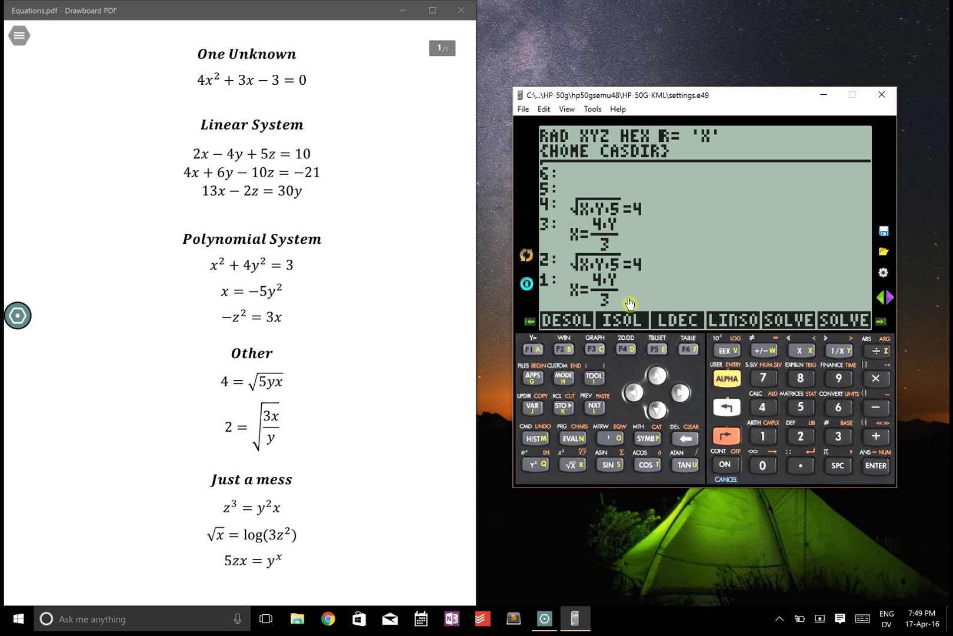
Substitute the expression for X into √(X·Y·5)=4 with SUBST.
left_click(726, 436)
left_click(759, 410)
left_click(887, 321)
left_click(634, 325)
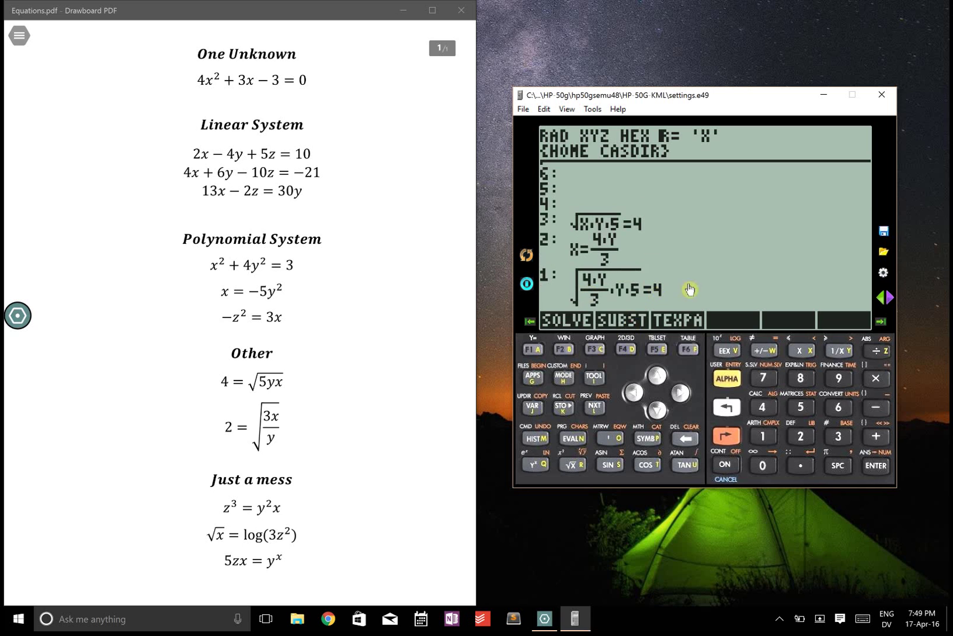
Solve the substituted square-root equation for 'Y' with SOLVE.
type("'Y")
key("Return")
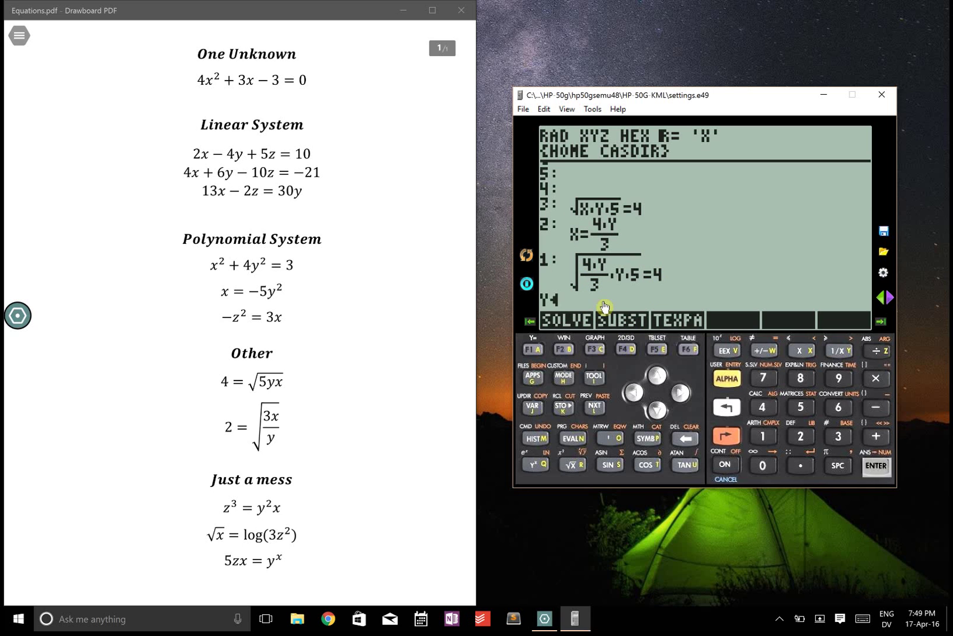
left_click(725, 405)
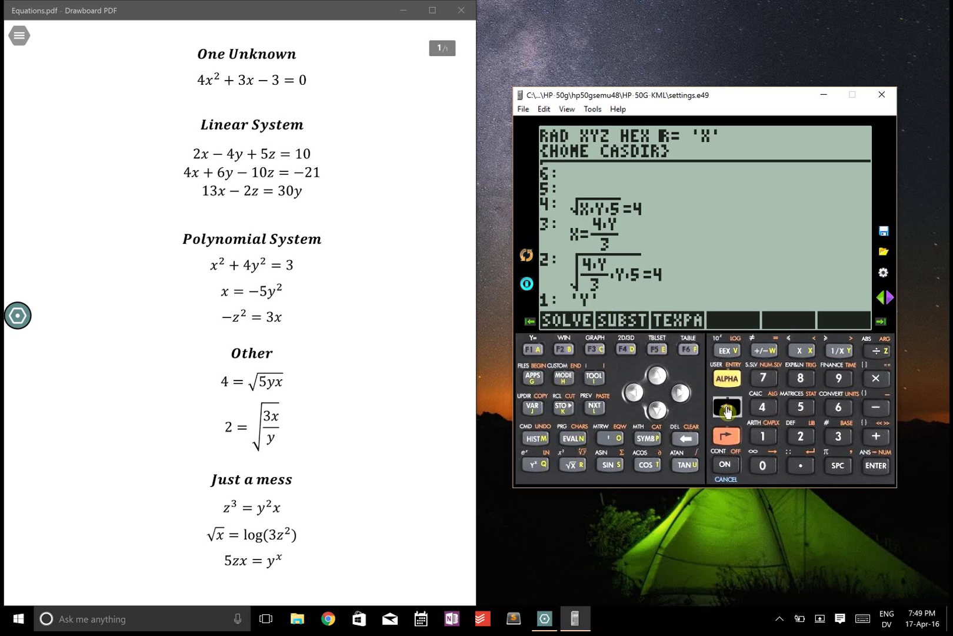
left_click(763, 378)
left_click(852, 327)
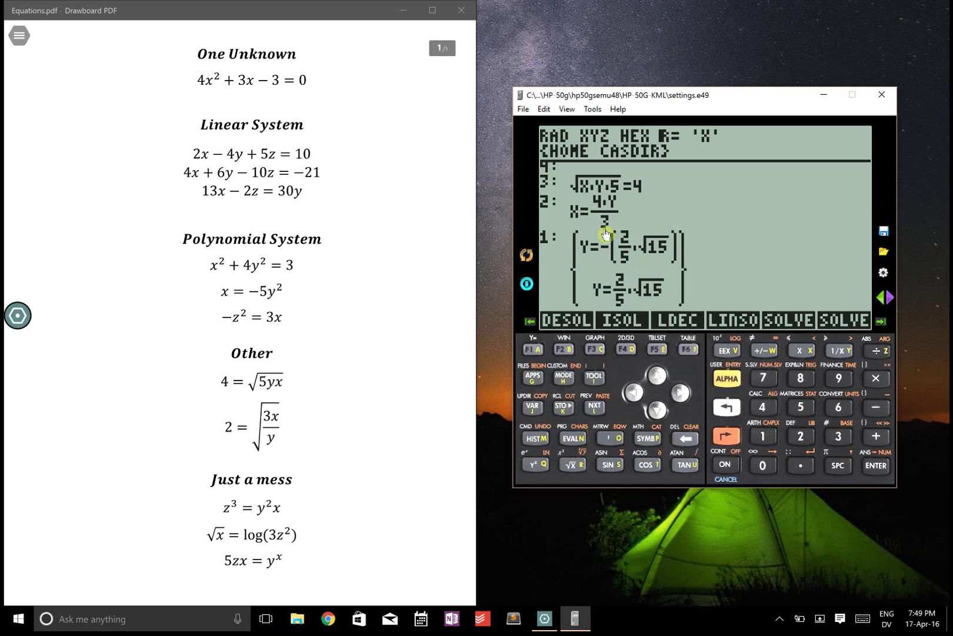
Duplicate the equation for X and the list of Y solutions on the stack with PICK.
key("Up")
key("Up")
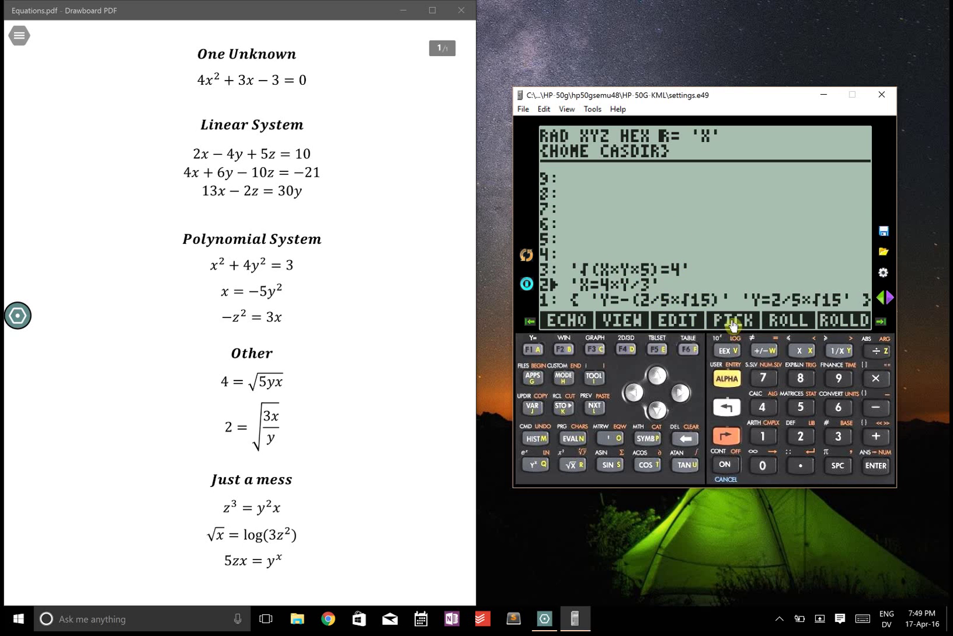
key("Return")
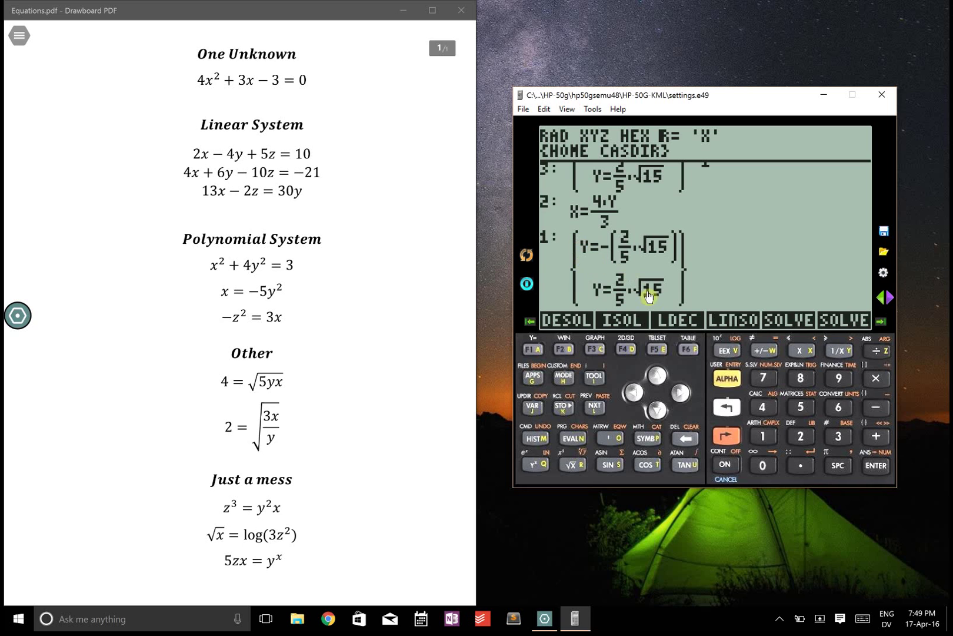
Substitute the list of Y solutions into the equation for X with SUBST.
left_click(726, 435)
left_click(762, 406)
left_click(881, 321)
left_click(638, 323)
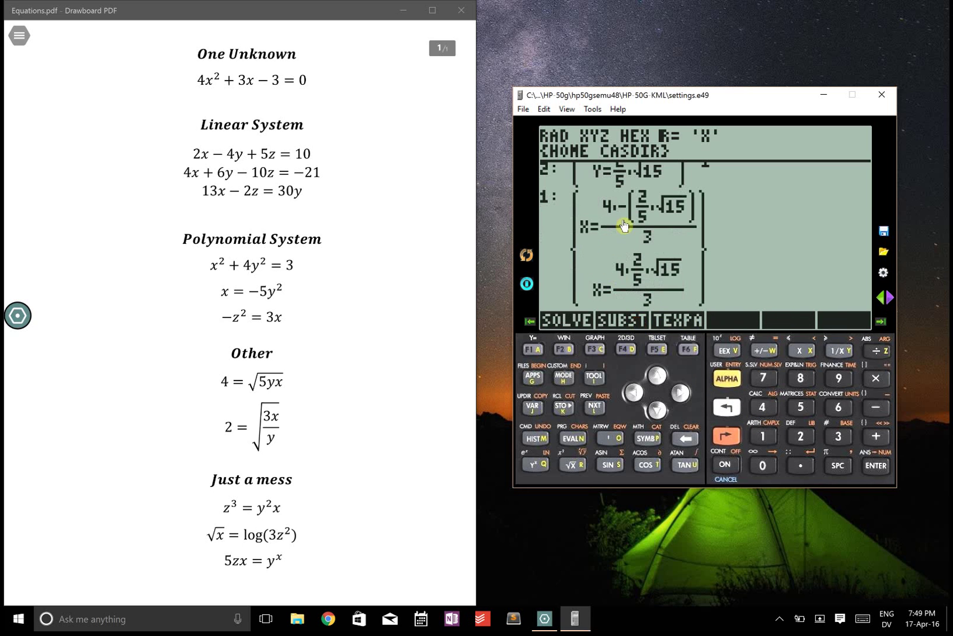
key("Up")
key("Up")
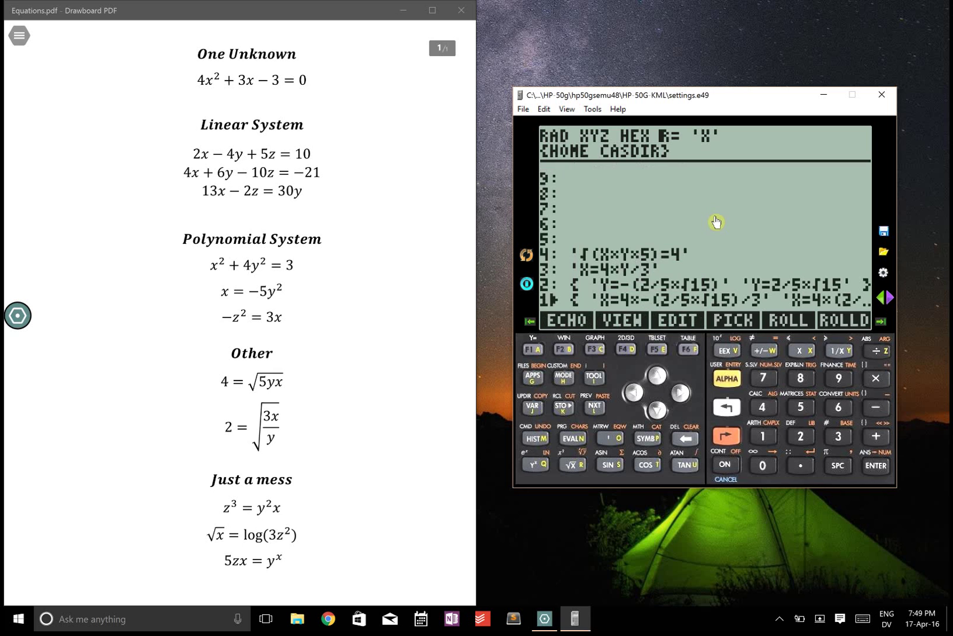
left_click(736, 322)
key("Escape")
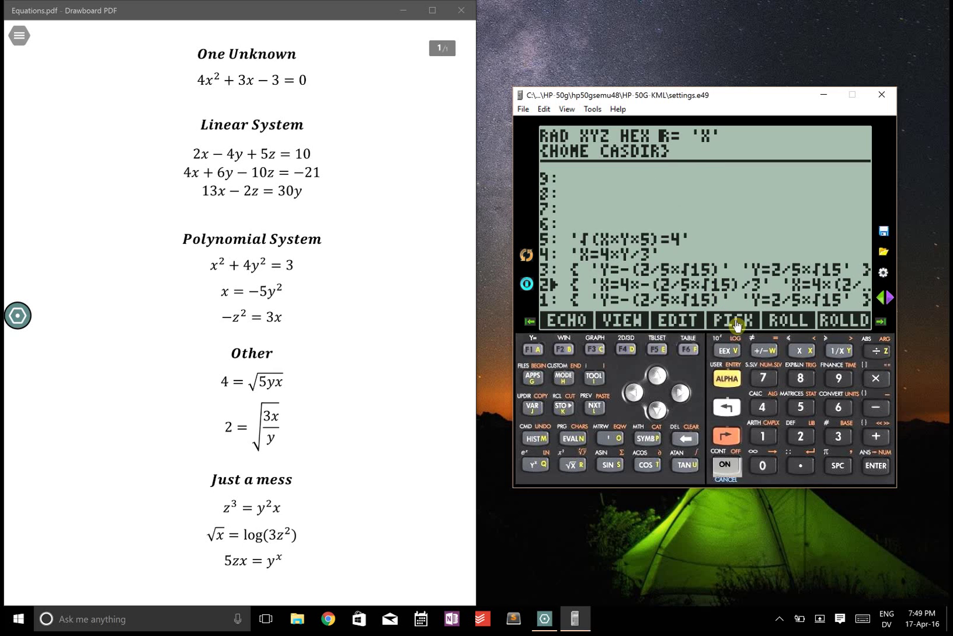
key("BackSpace")
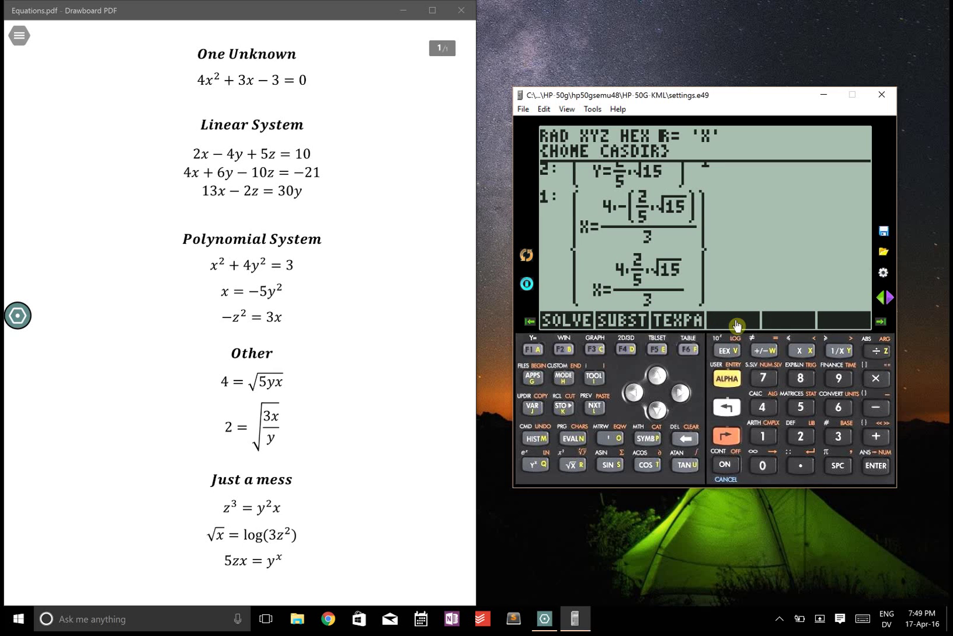
key("Up")
key("Up")
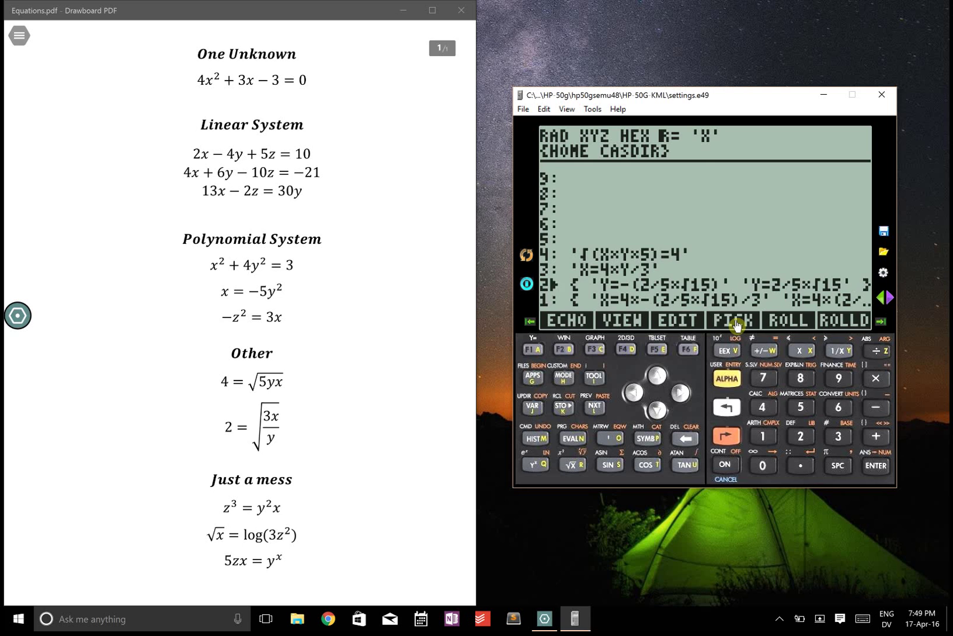
key("Down")
key("Escape")
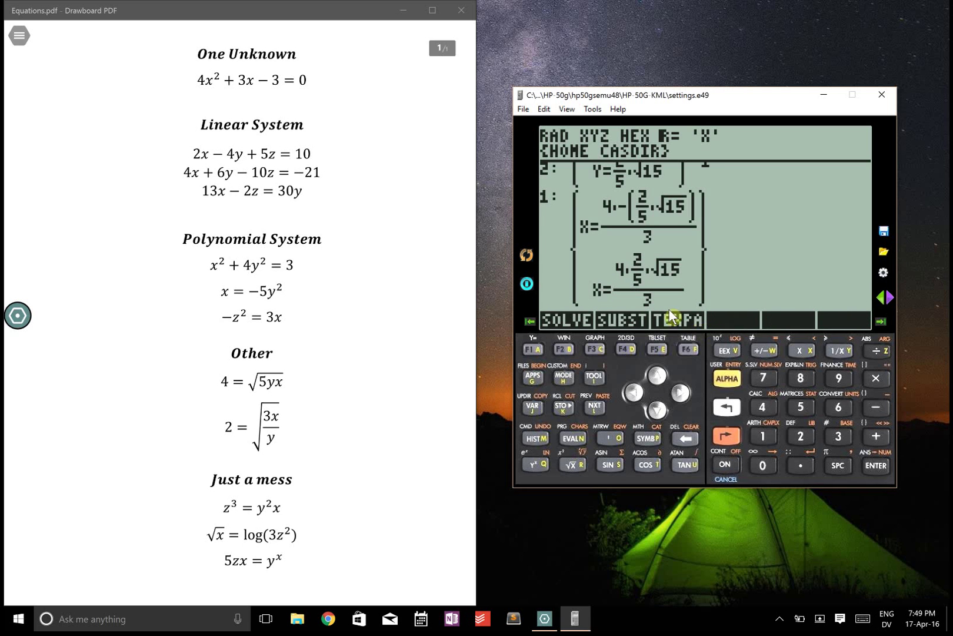
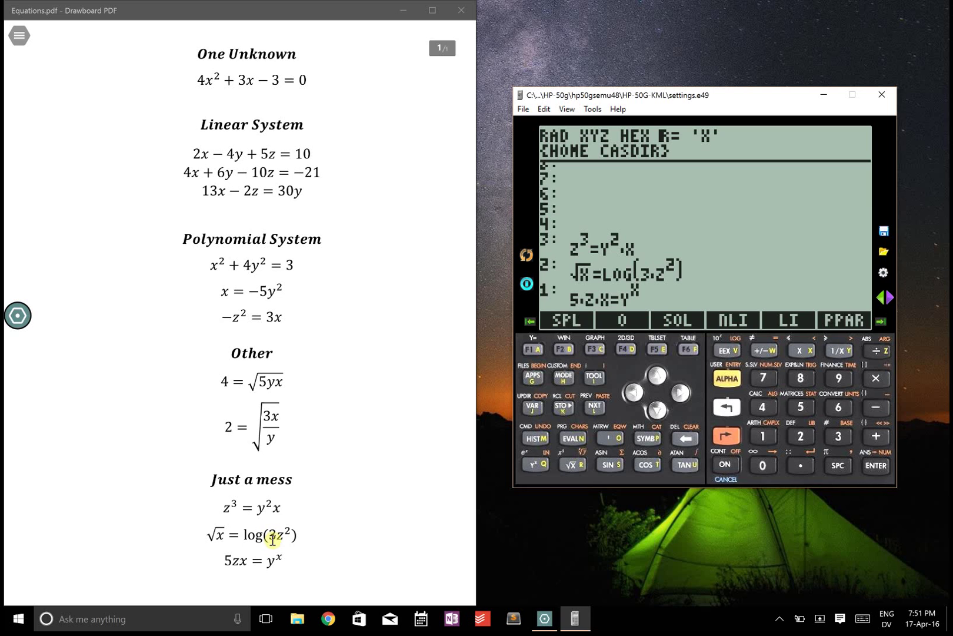
Combine the three "Just a mess" equations on the stack into a single three-element vector.
type("3")
key("Return")
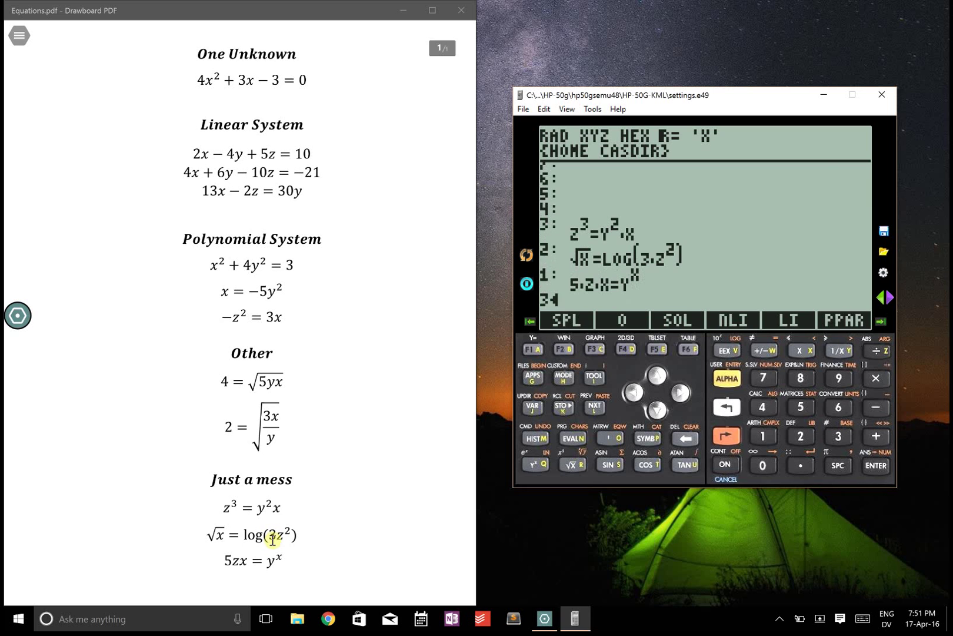
key("ctrl+apostrophe")
key("Return")
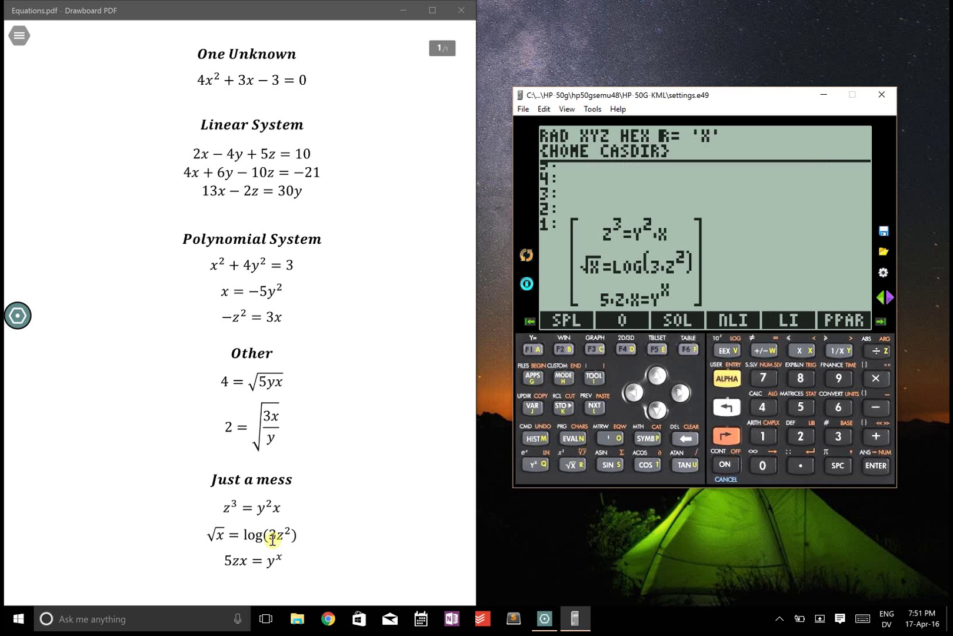
Enter the unknowns X, Y and Z on the stack and combine them into a three-element vector.
type("x")
key("Return")
type("y")
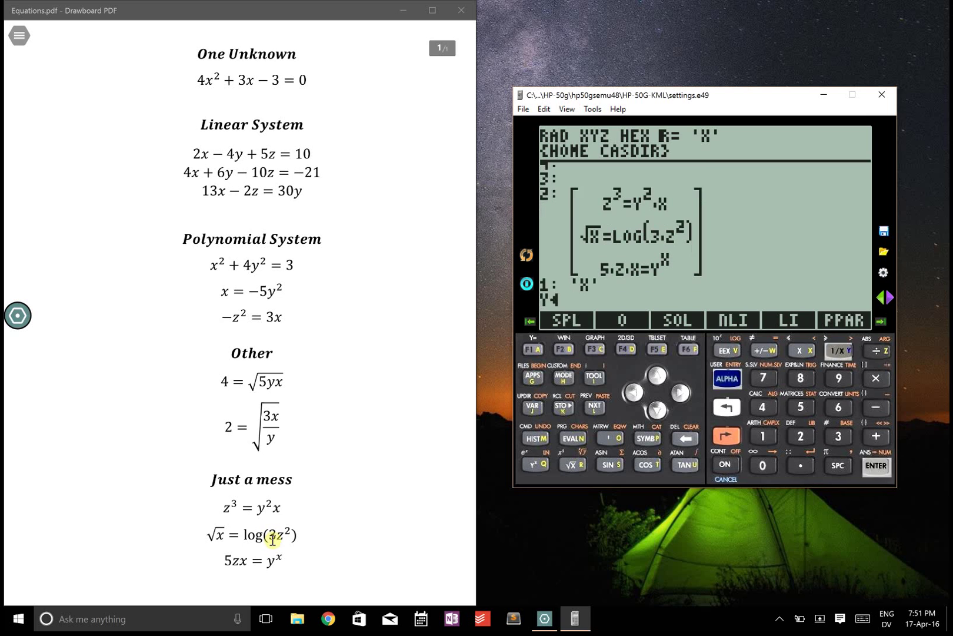
key("Return")
type("z")
key("Return")
type("3")
key("Return")
key("ctrl+apostrophe")
key("Return")
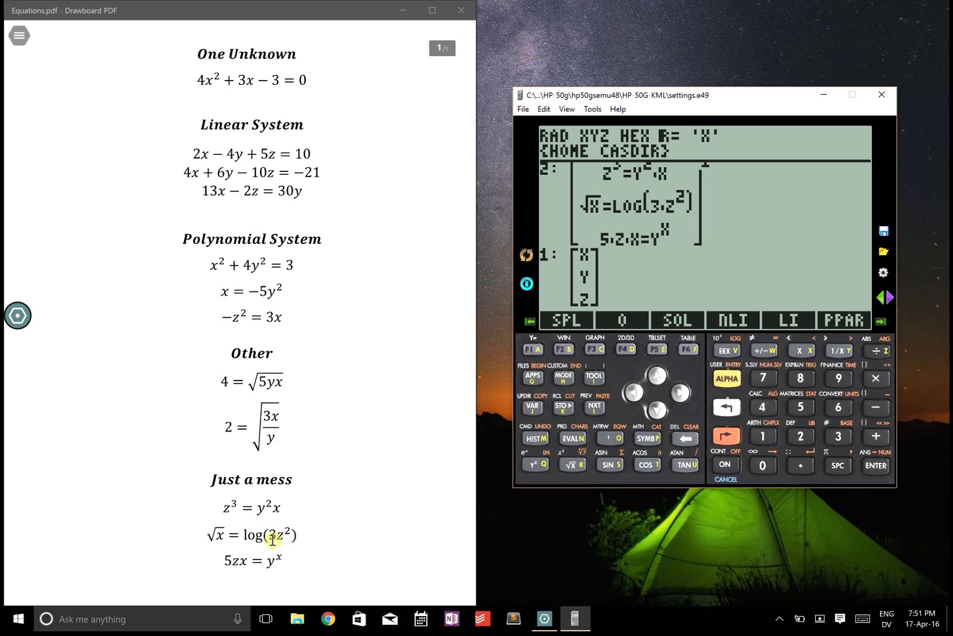
Enter the initial guess 1 for each of the three unknowns and combine the guesses into a three-element vector.
type("1")
key("Return")
key("Return")
key("Return")
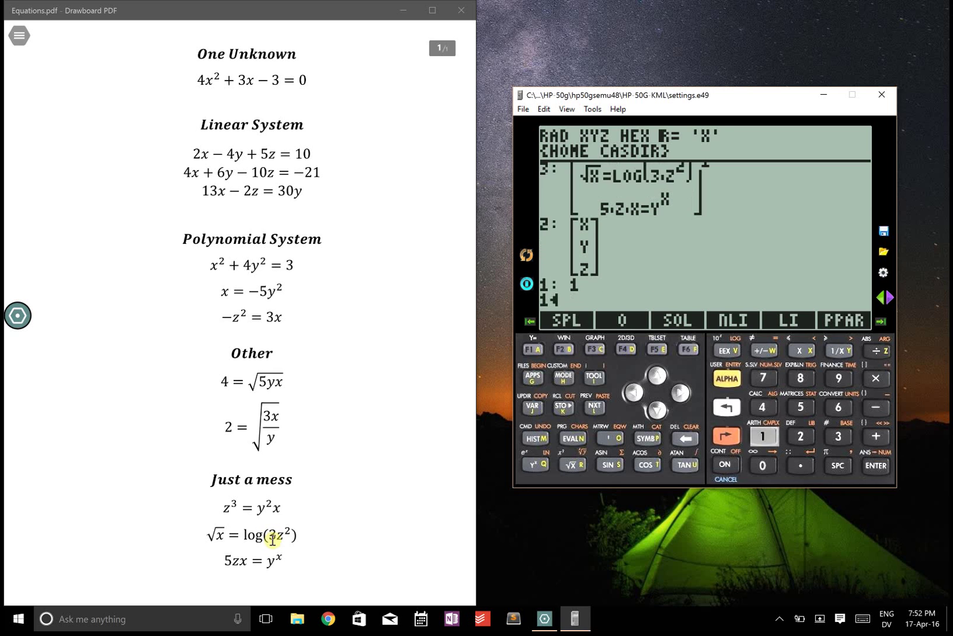
type("3")
key("Return")
key("ctrl+apostrophe")
key("Return")
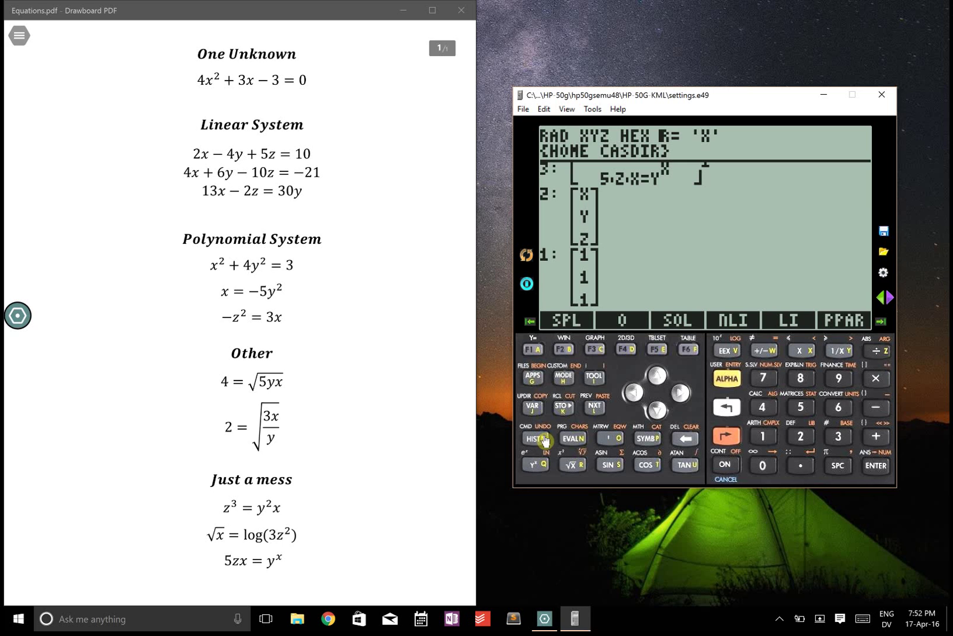
Solve the nonlinear system numerically with MSLV, using the equation, variable and initial-guess vectors on the stack.
left_click(726, 437)
left_click(764, 377)
key("Down")
key("Down")
key("Down")
key("Down")
key("Down")
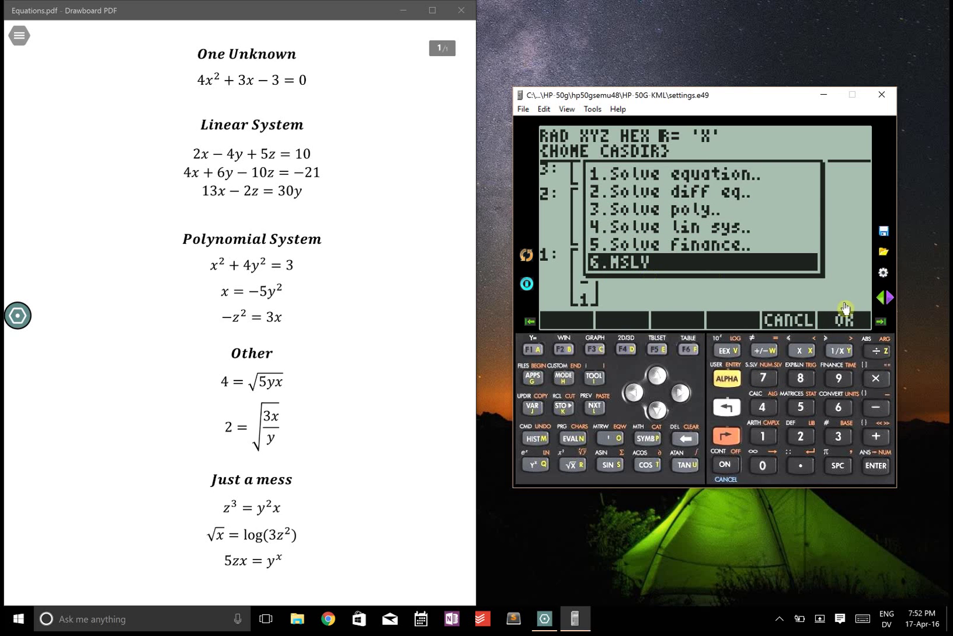
left_click(847, 321)
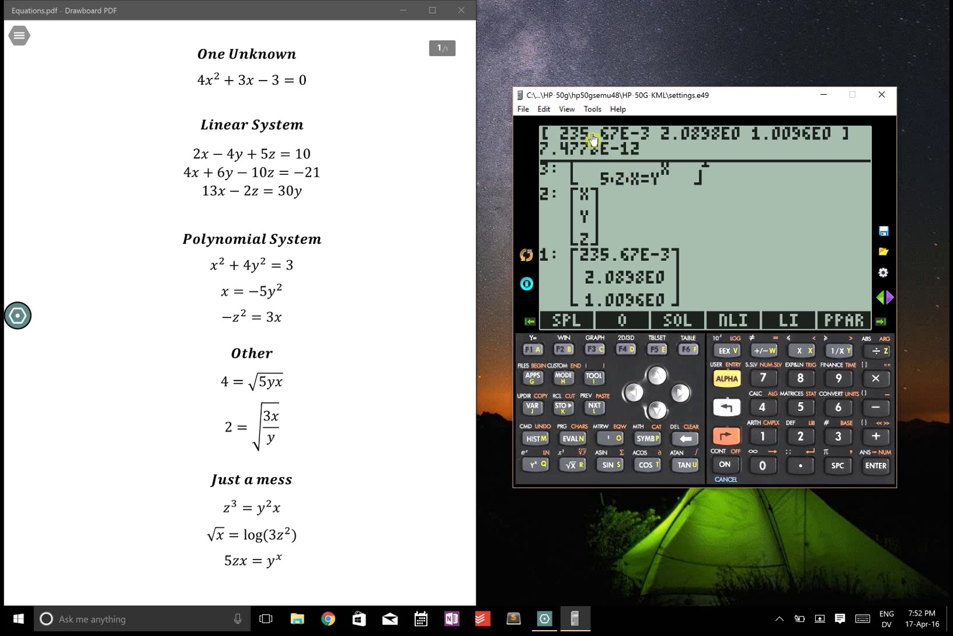